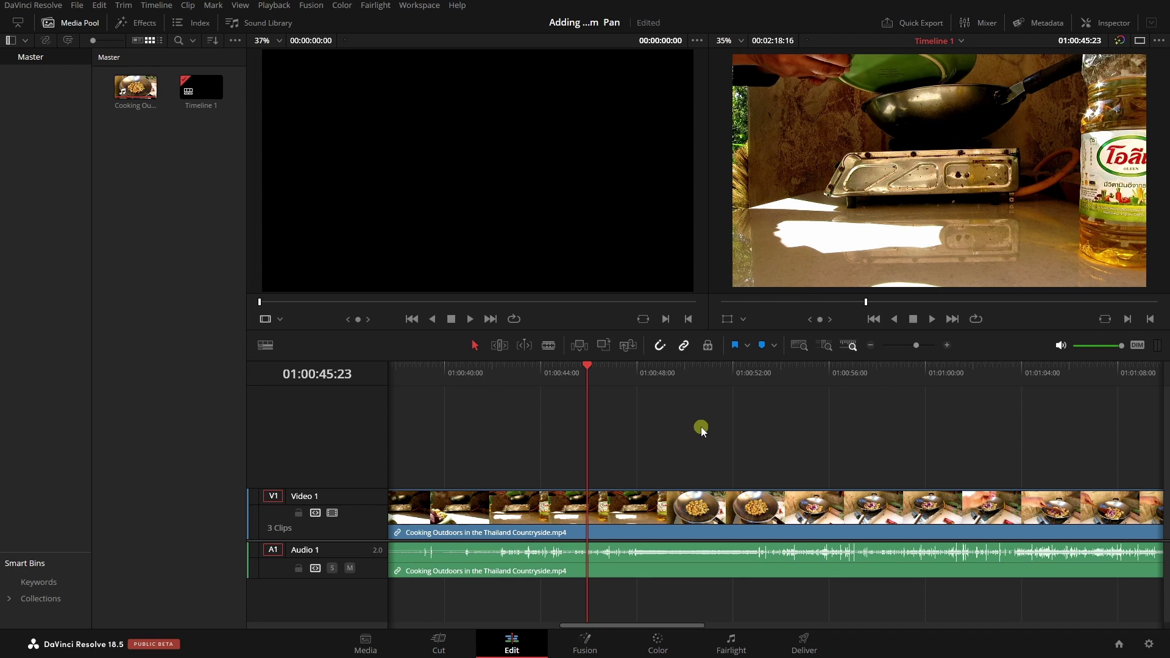
Step: Play through the cooking footage and split the clip at about 01:00:50:00 and 01:00:53:03, isolating part of the potato shot
key("space")
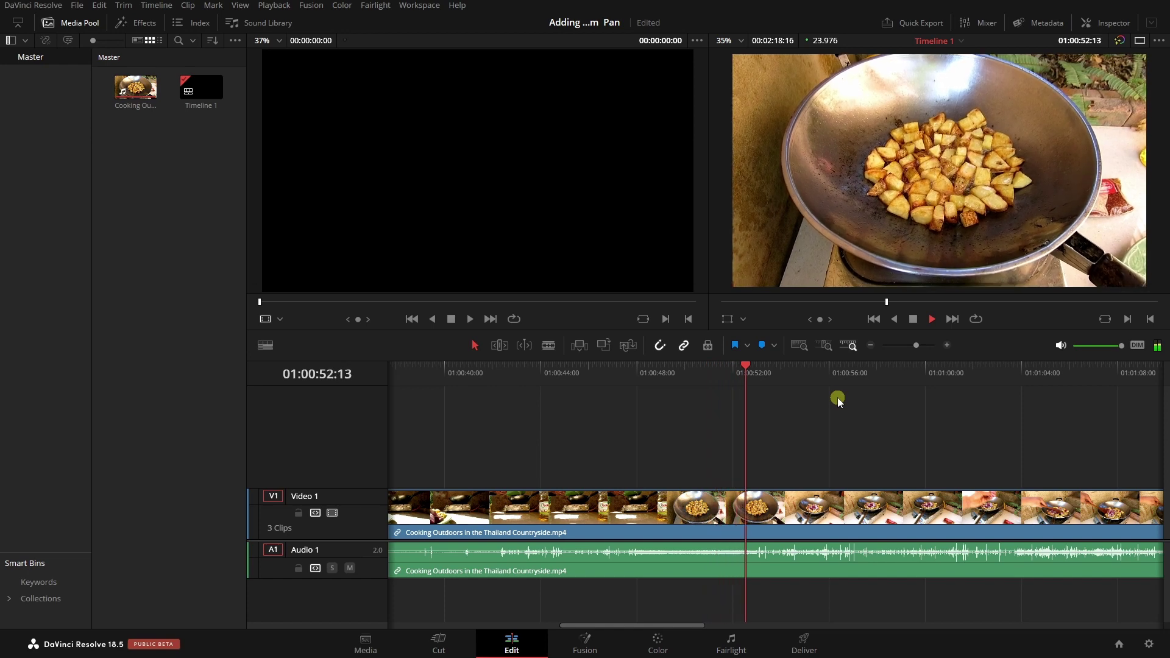
key("space")
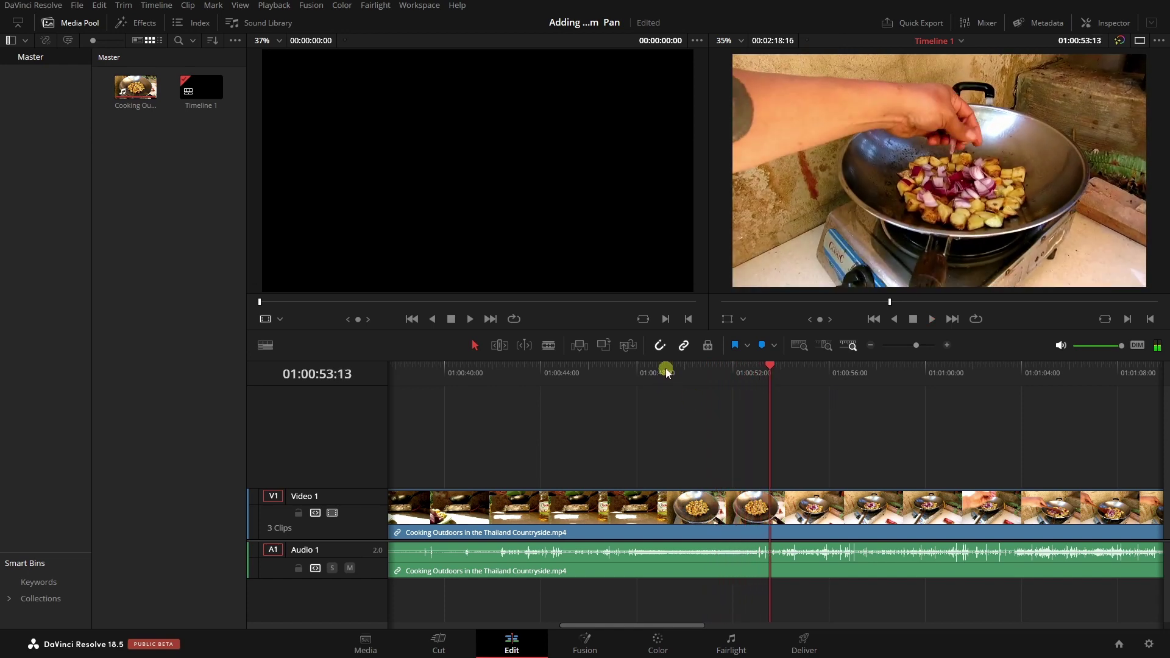
left_click(666, 370)
left_click(642, 369)
key("space")
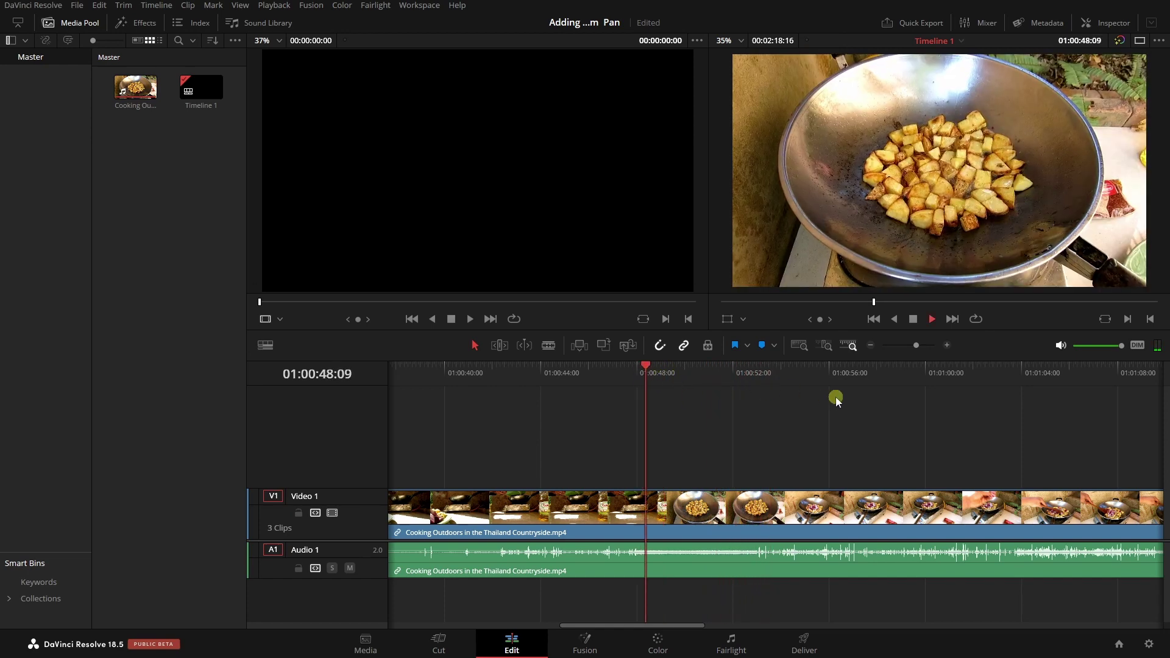
key("ctrl+b")
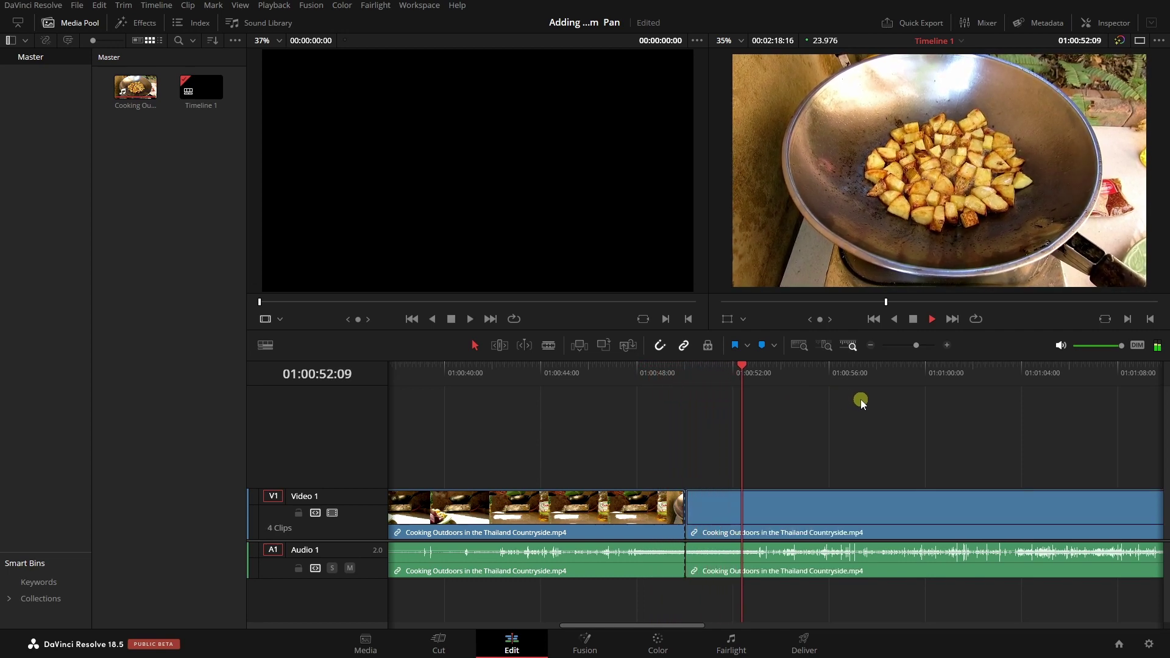
key("ctrl+b")
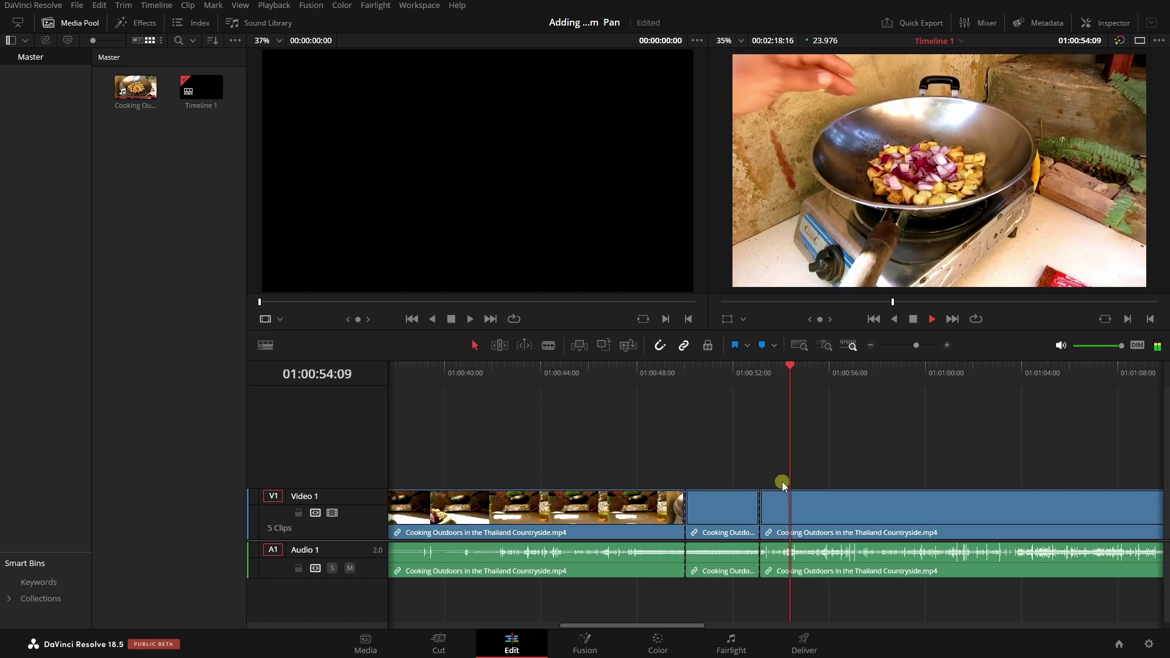
key("space")
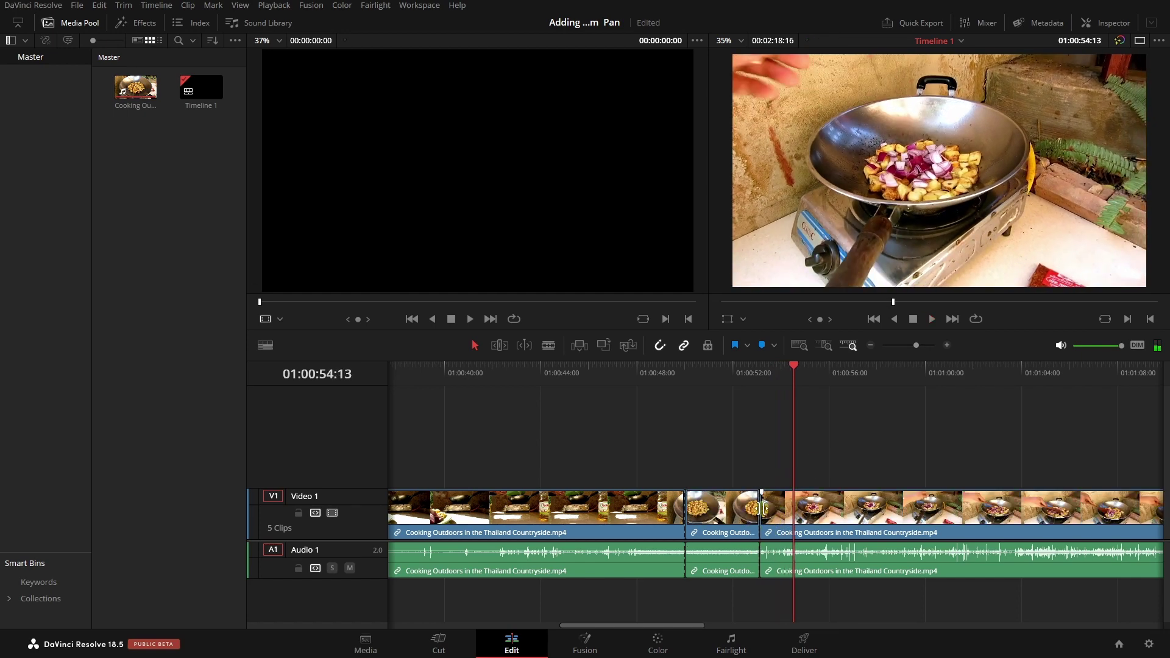
Step: Roll the edit point at the end of the isolated segment back 4 frames, to where the potato shot ends
scroll(761, 510, "up", 6)
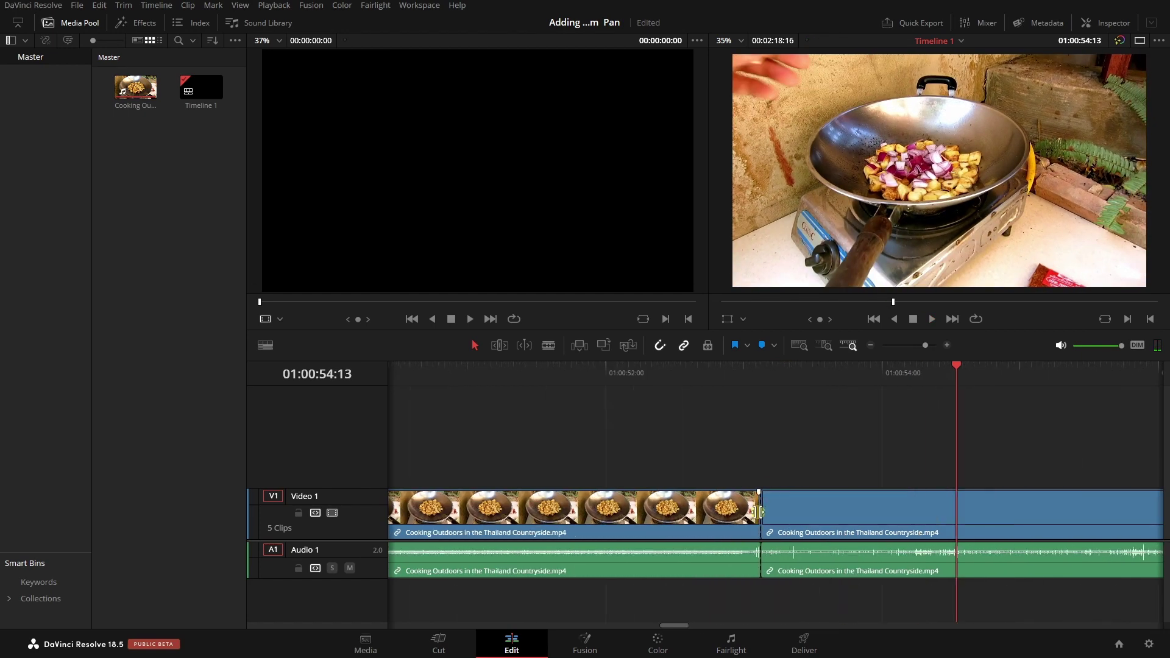
scroll(759, 512, "up", 4)
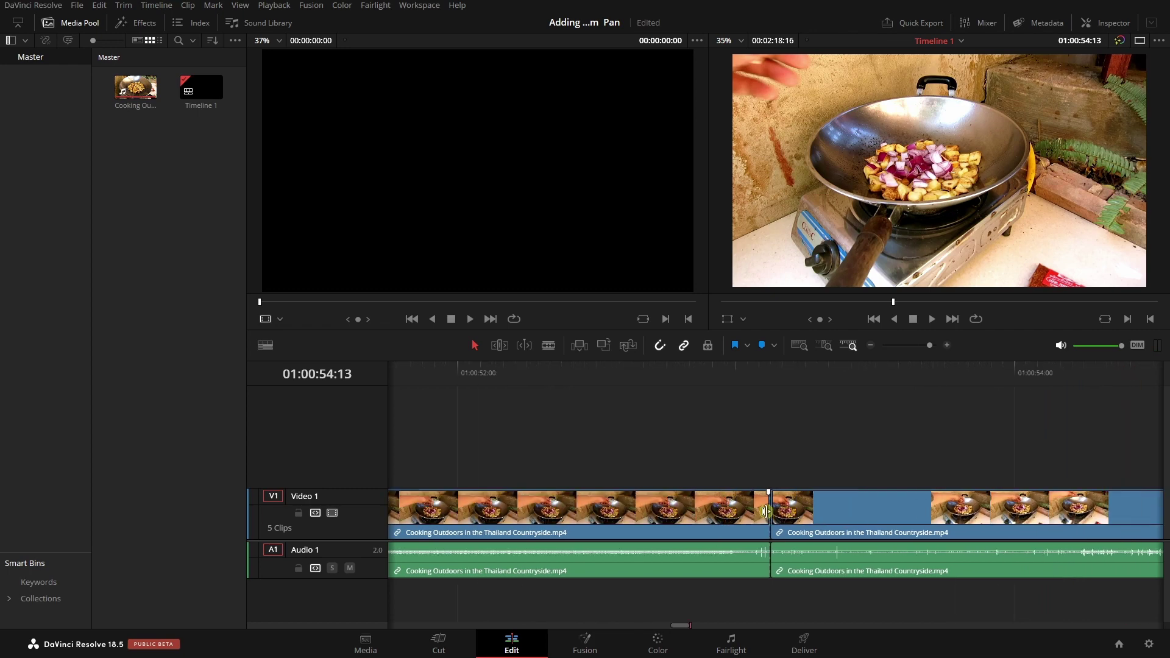
scroll(766, 511, "up", 2)
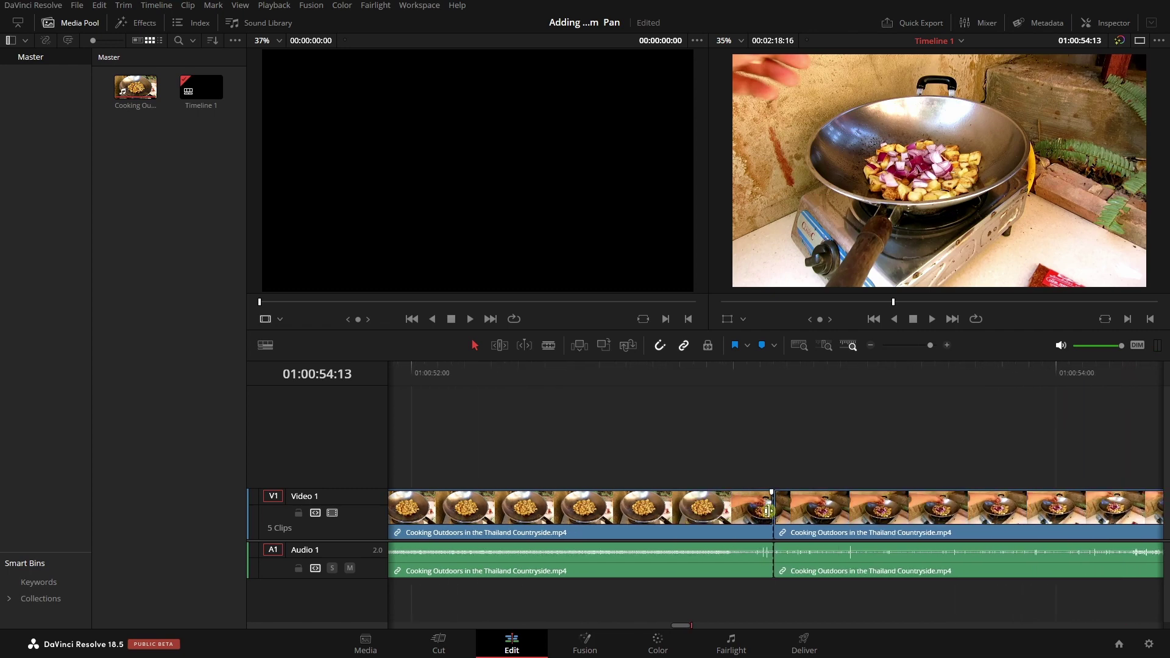
left_click(771, 510)
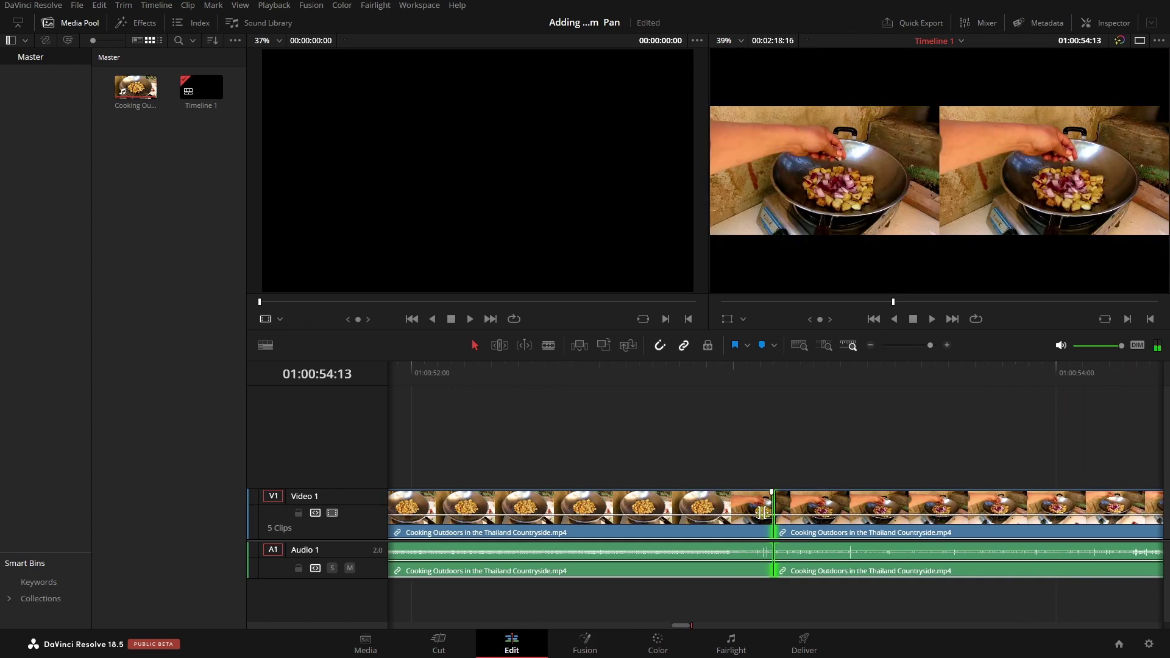
left_click_drag(758, 514, 716, 518)
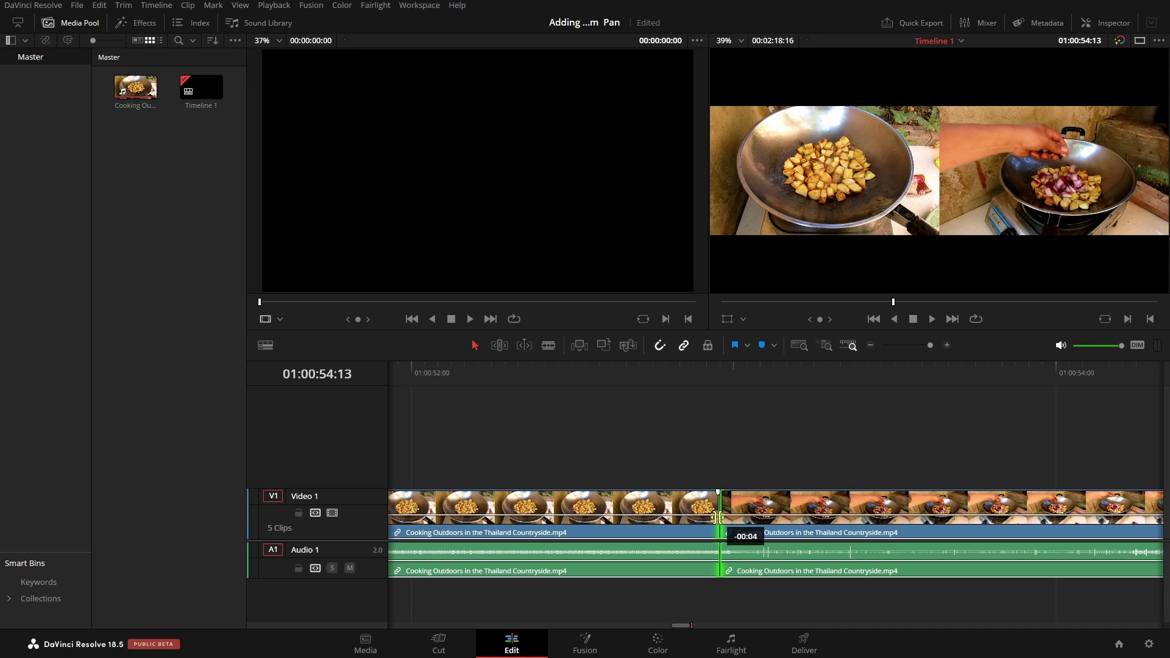
left_click_drag(718, 517, 718, 517)
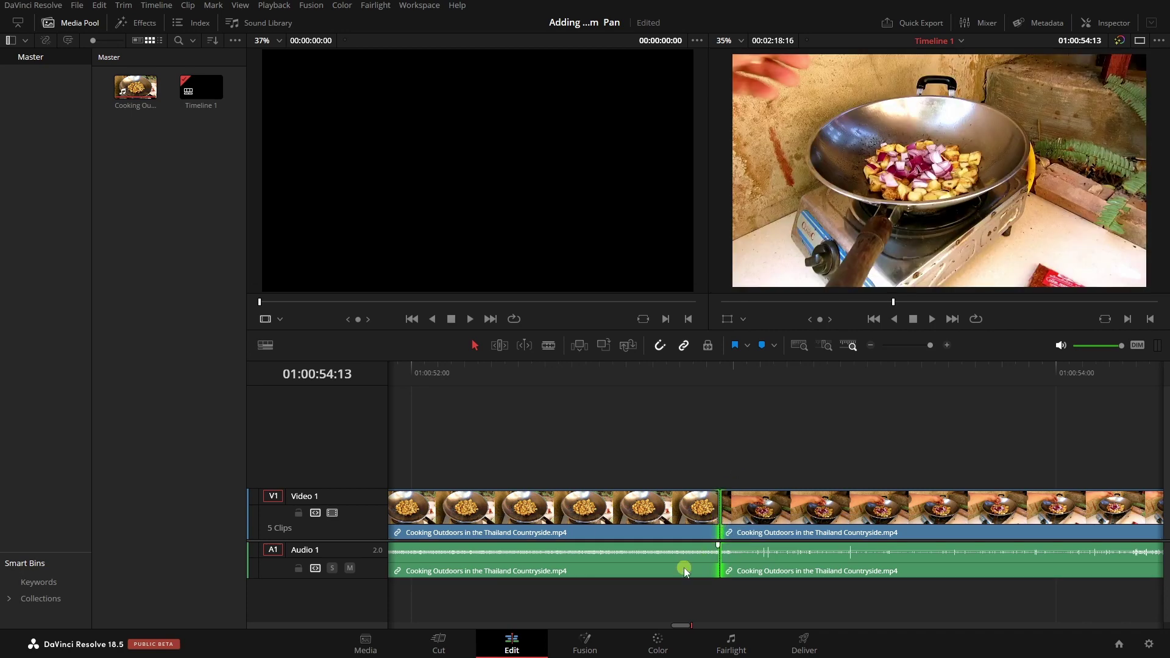
Step: Select the isolated potato clip, show its transform settings, and set Zoom to 1.900 while viewing the frame at 01:00:51:08
left_click_drag(684, 628, 676, 628)
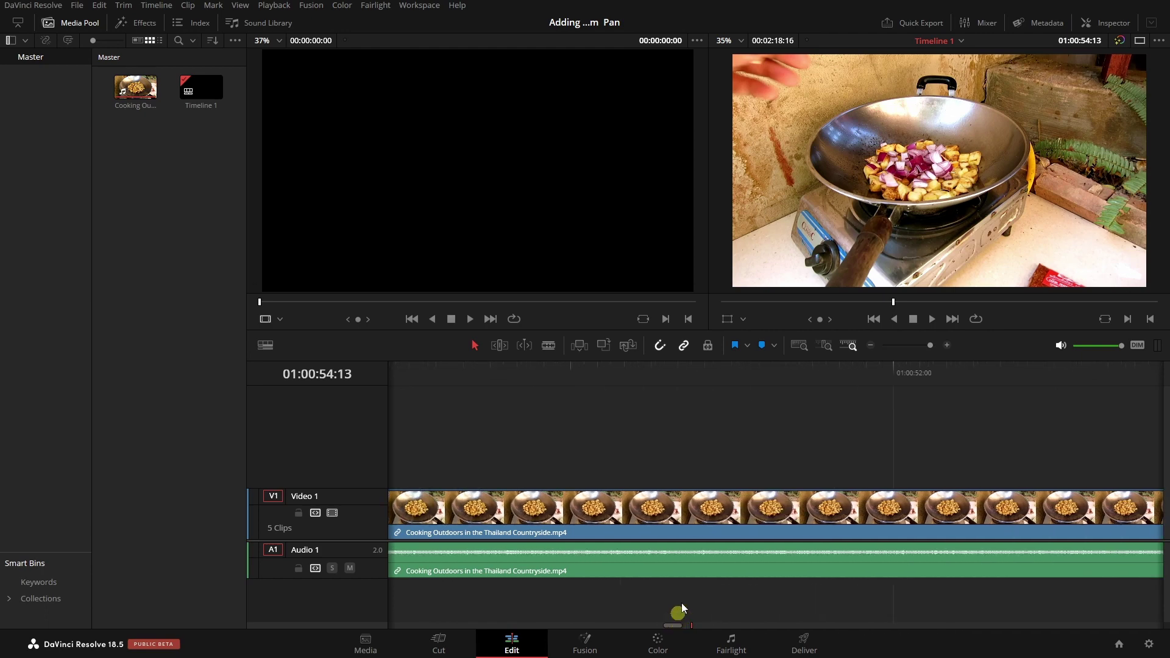
scroll(728, 518, "down", 4)
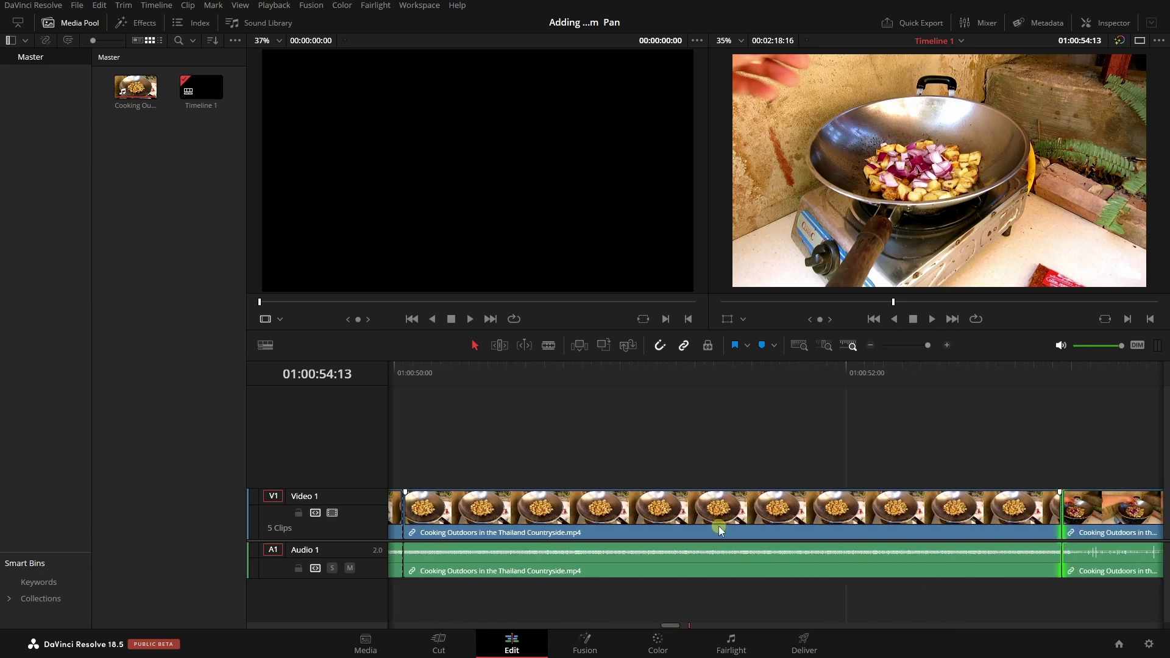
left_click(674, 519)
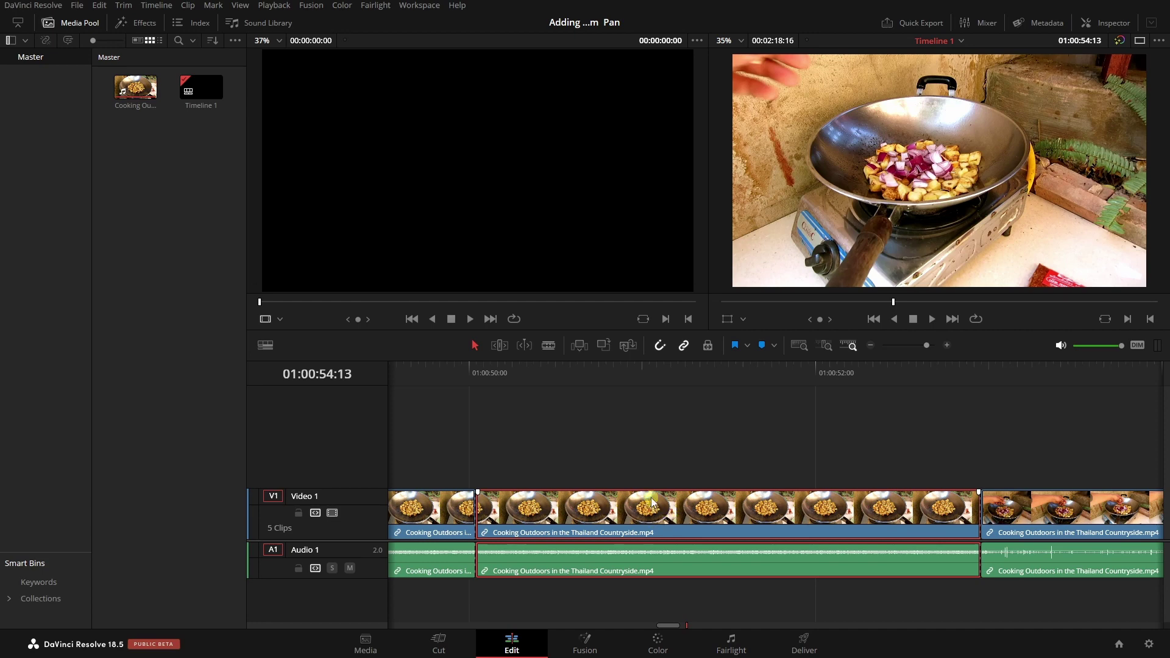
left_click(1112, 24)
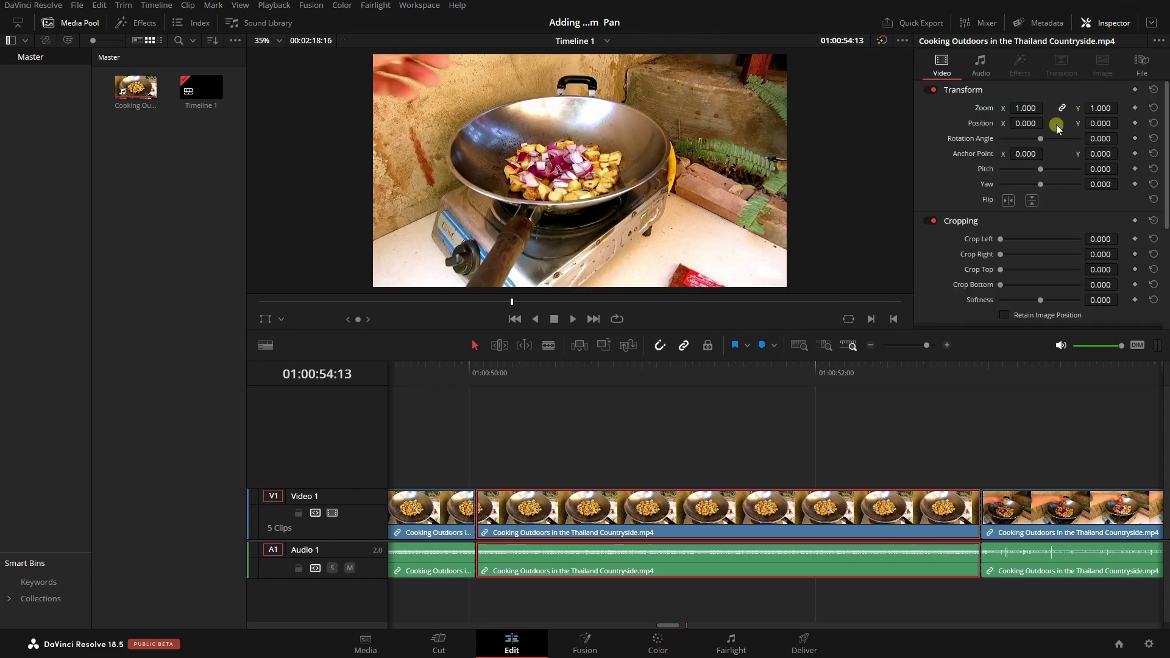
left_click(700, 370)
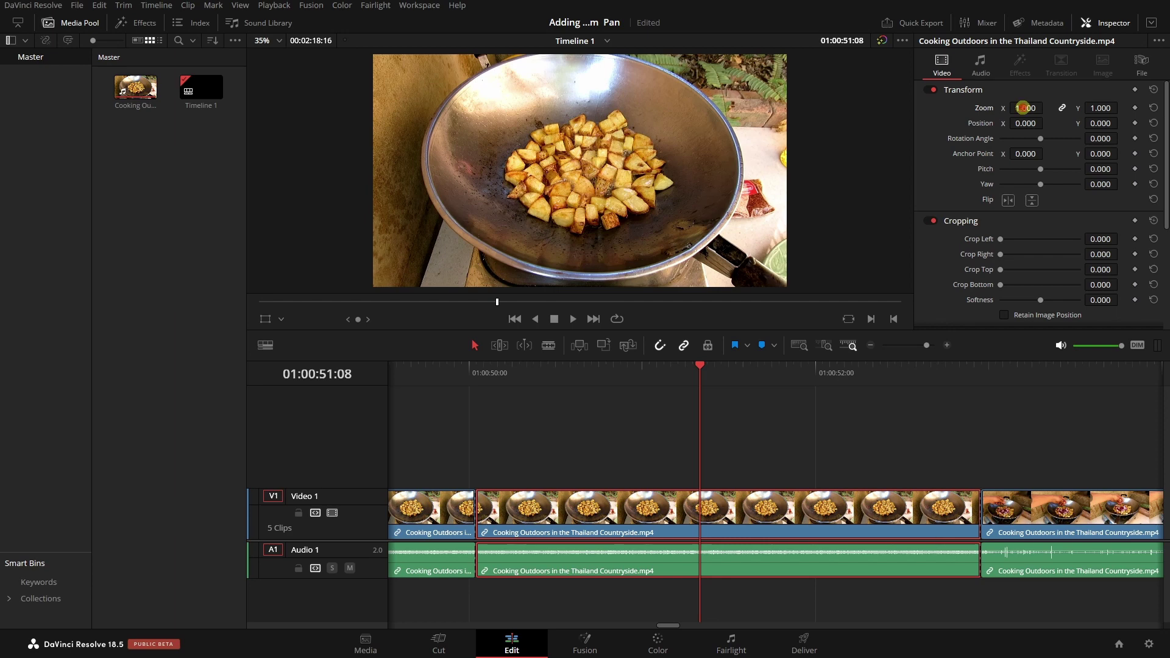
left_click_drag(1022, 108, 1076, 110)
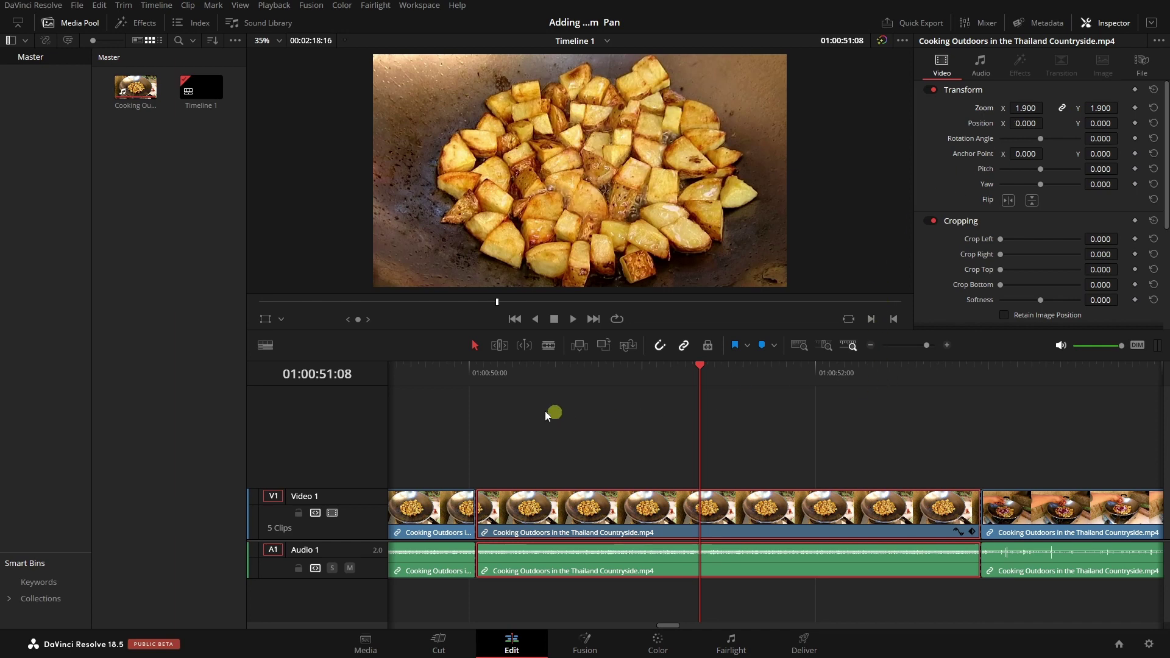
Step: Play the timeline from before the zoomed potato clip through its end to review the zoom cut
left_click(413, 371)
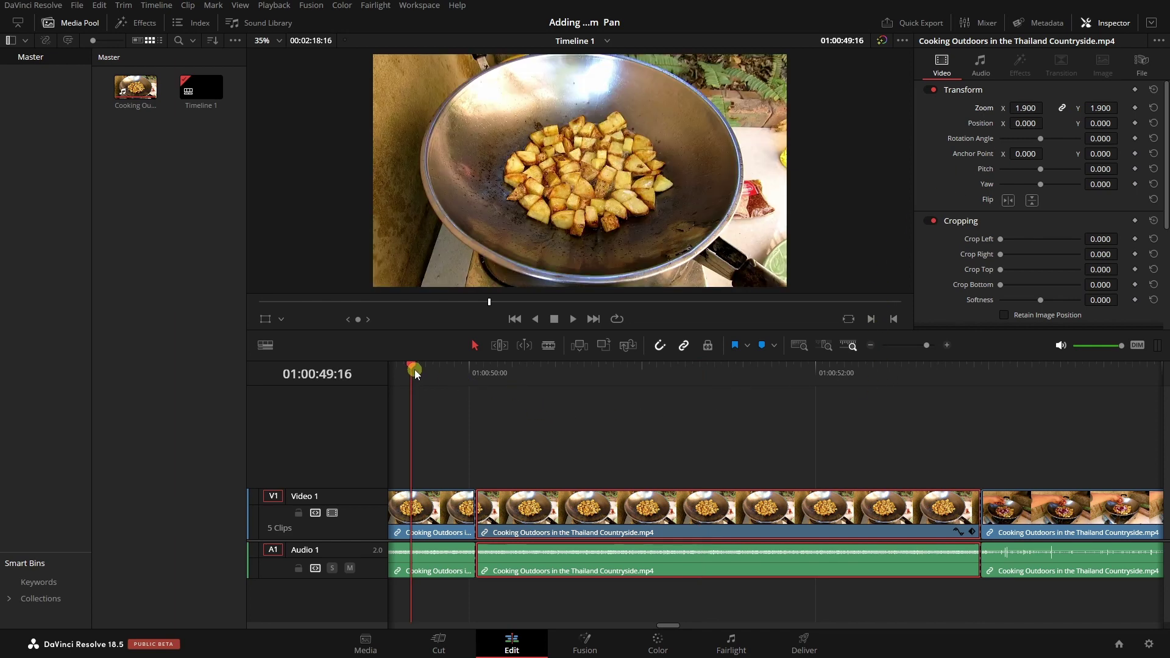
key("space")
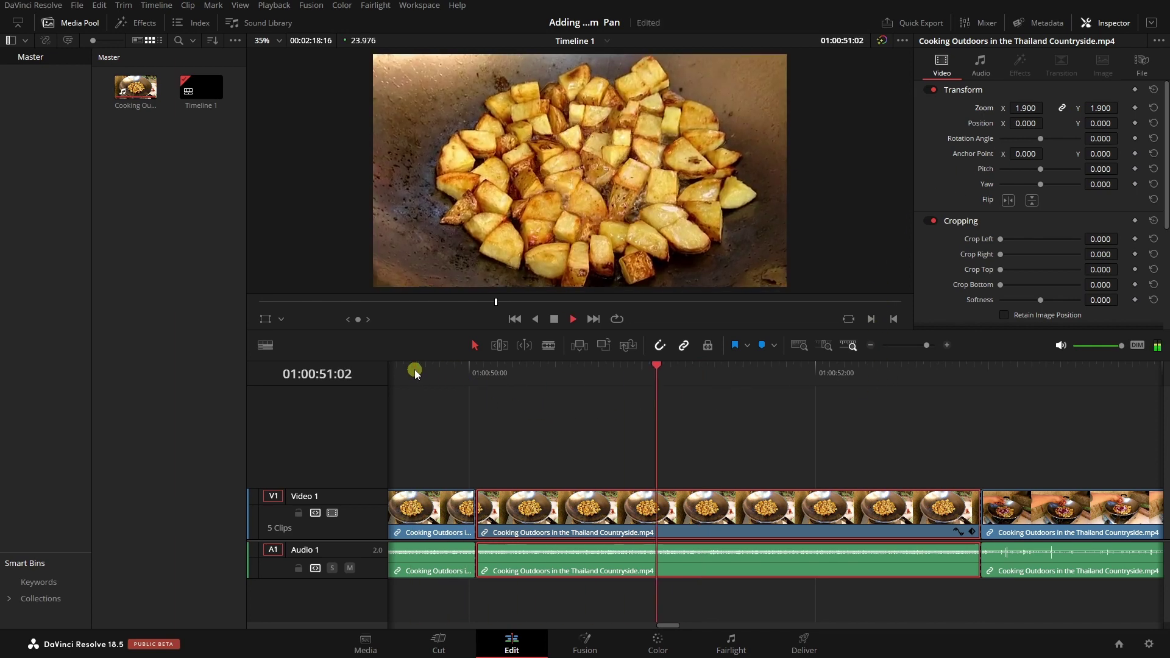
key("space")
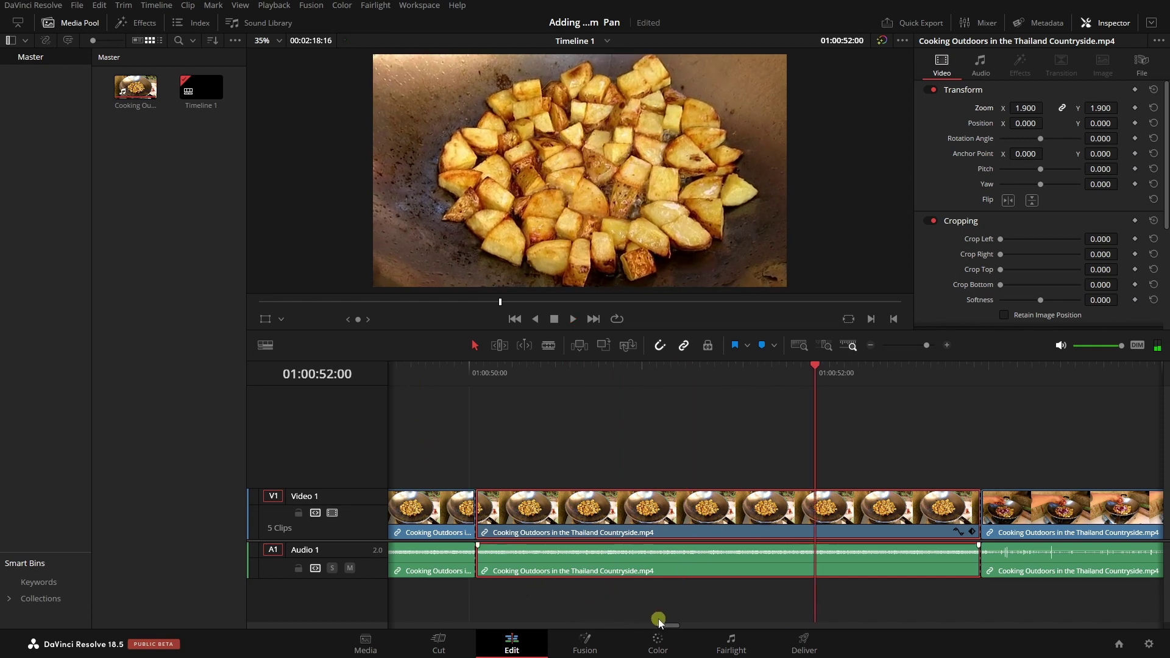
scroll(677, 509, "down", 2, "ctrl")
scroll(634, 493, "down", 2, "ctrl")
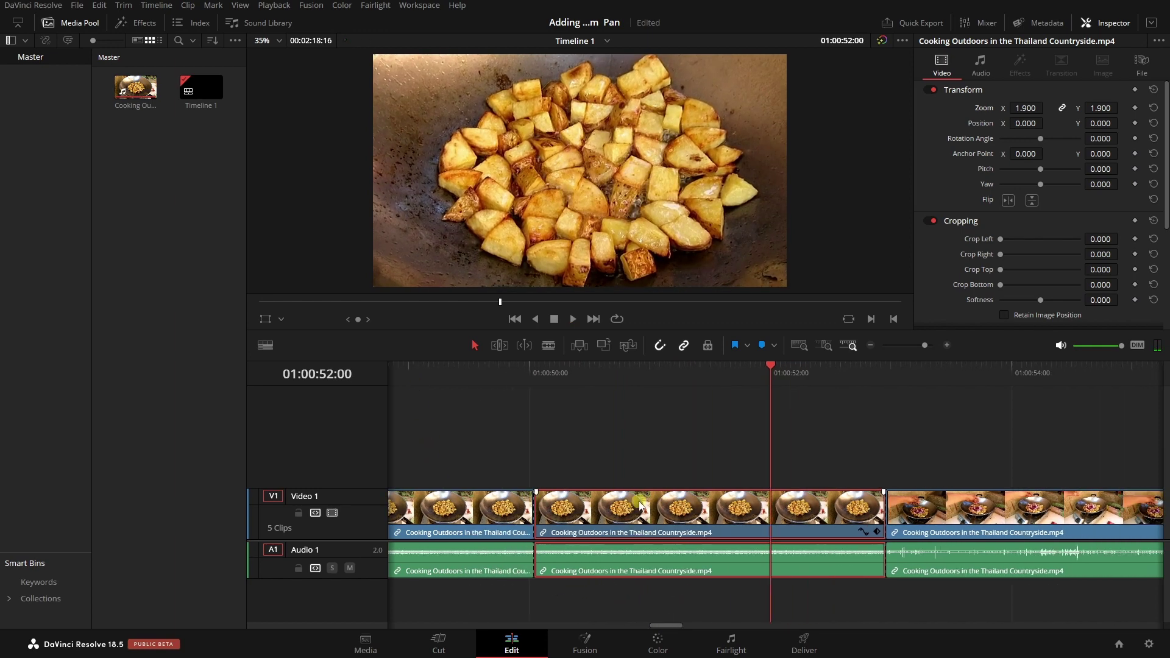
left_click(474, 370)
key("space")
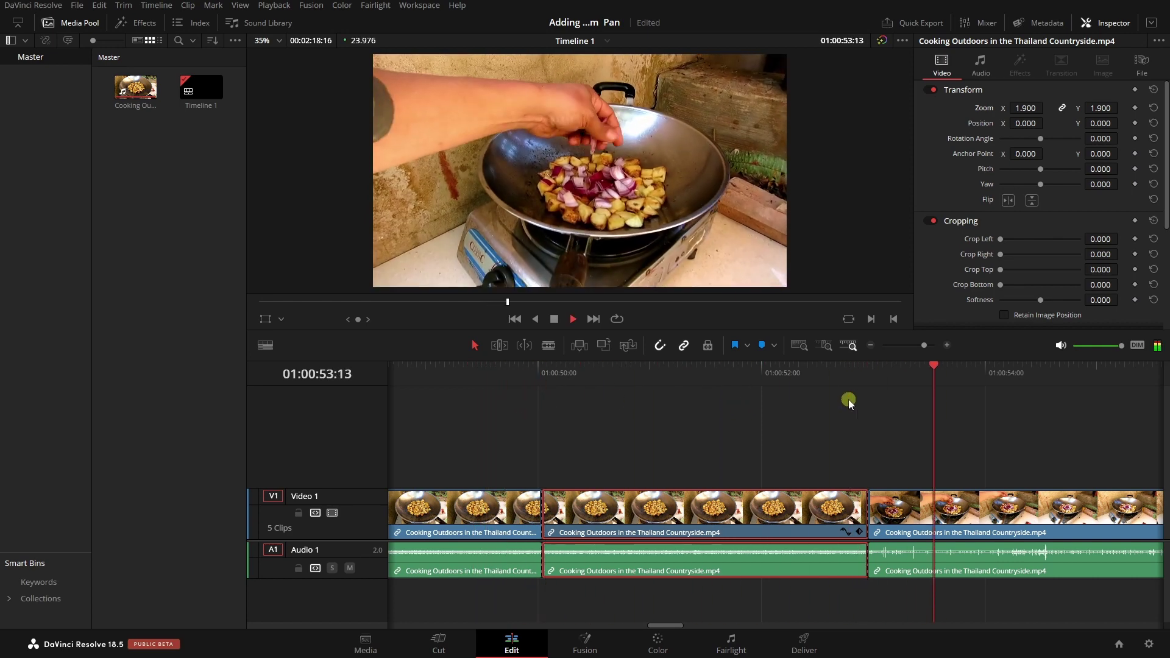
key("space")
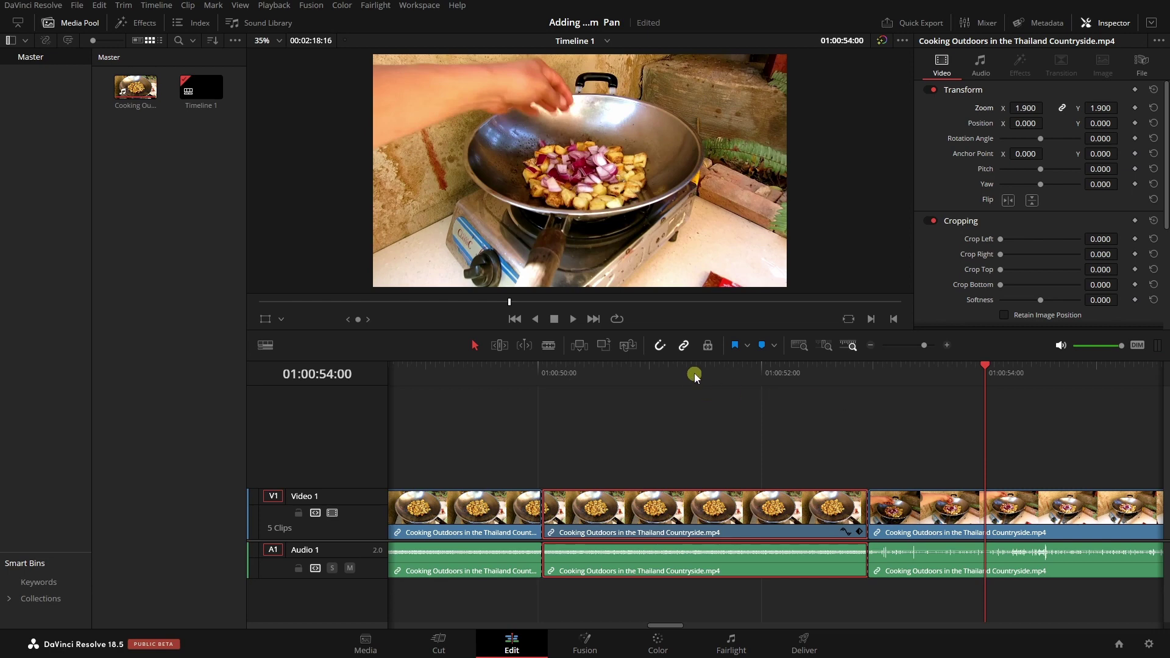
Step: Reset the potato clip's zoom, turn on the viewer's transform overlay, and scale the image up to a zoom of about 1.734
left_click(687, 371)
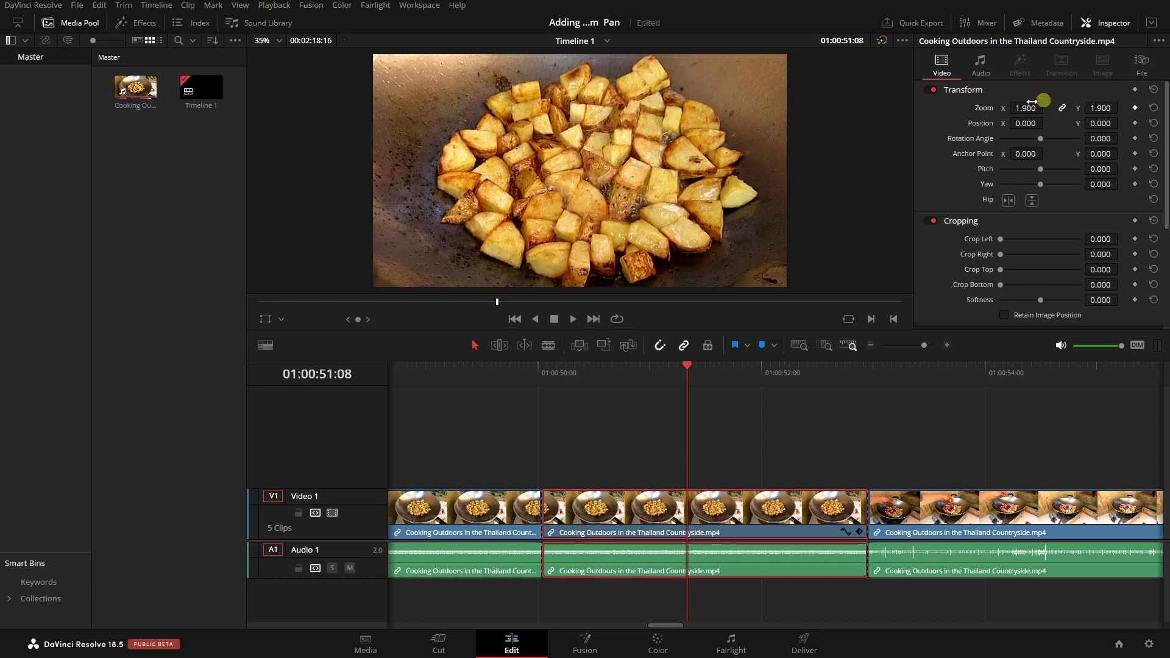
double_click(984, 109)
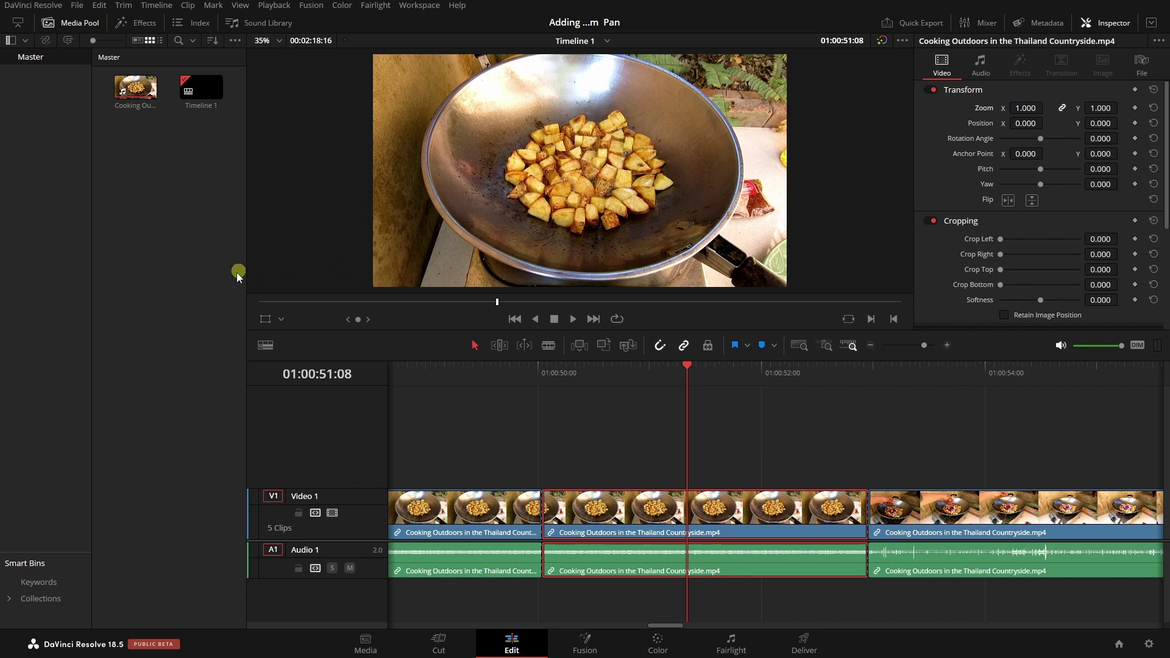
left_click(267, 320)
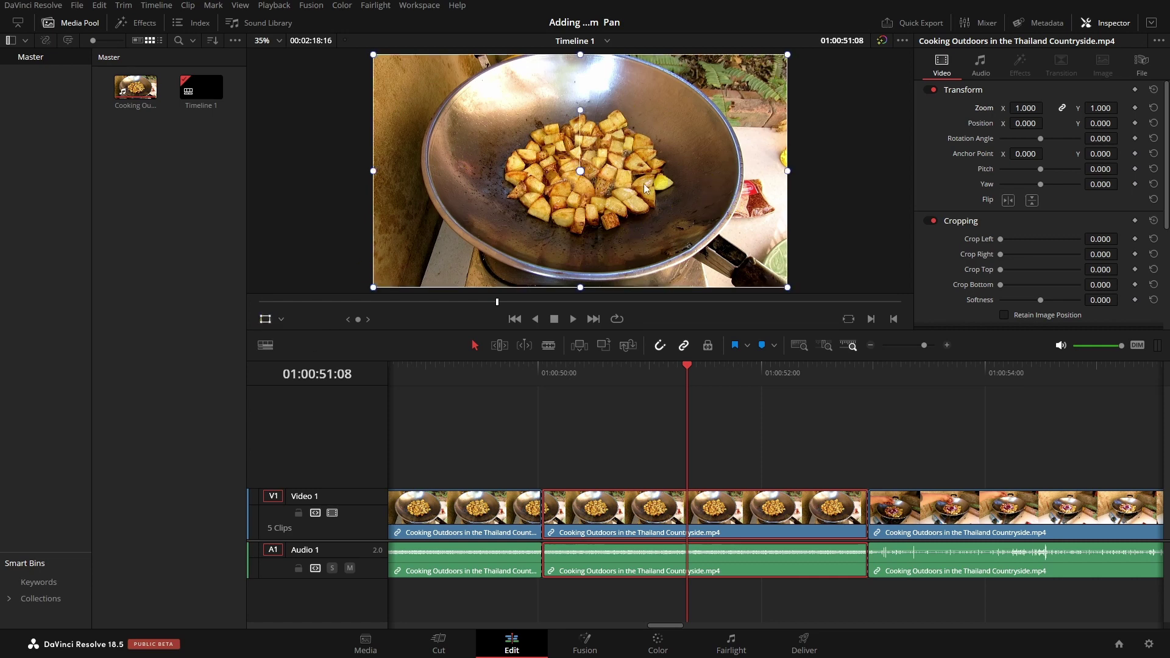
left_click(707, 158)
scroll(652, 151, "down", 4)
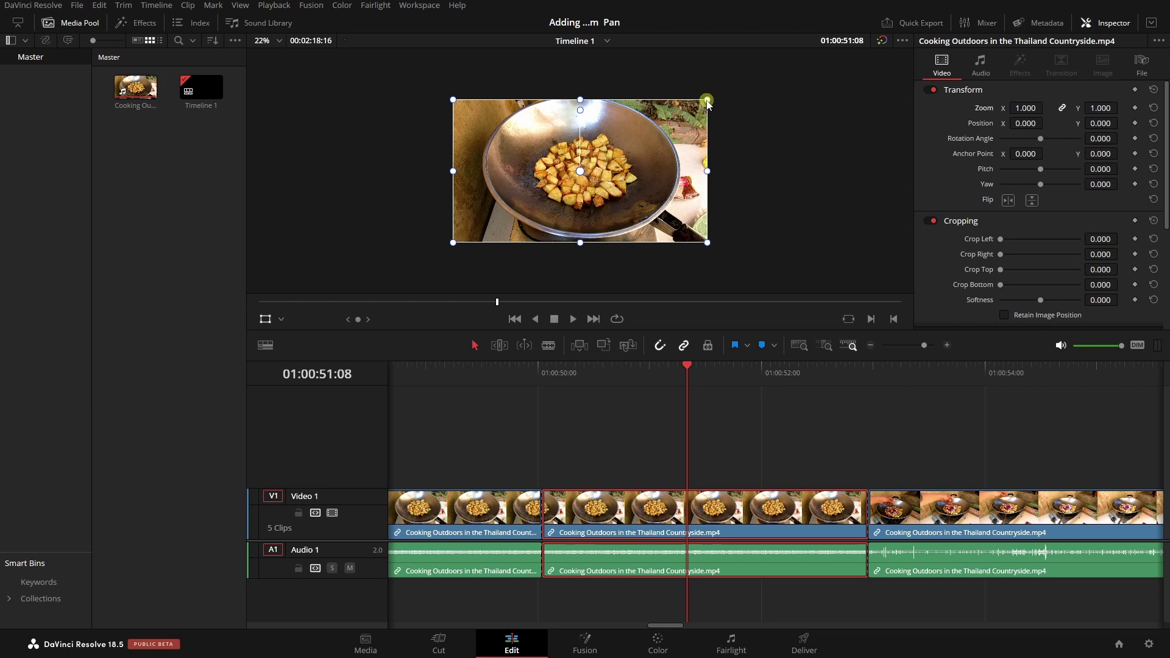
left_click_drag(707, 101, 820, 46)
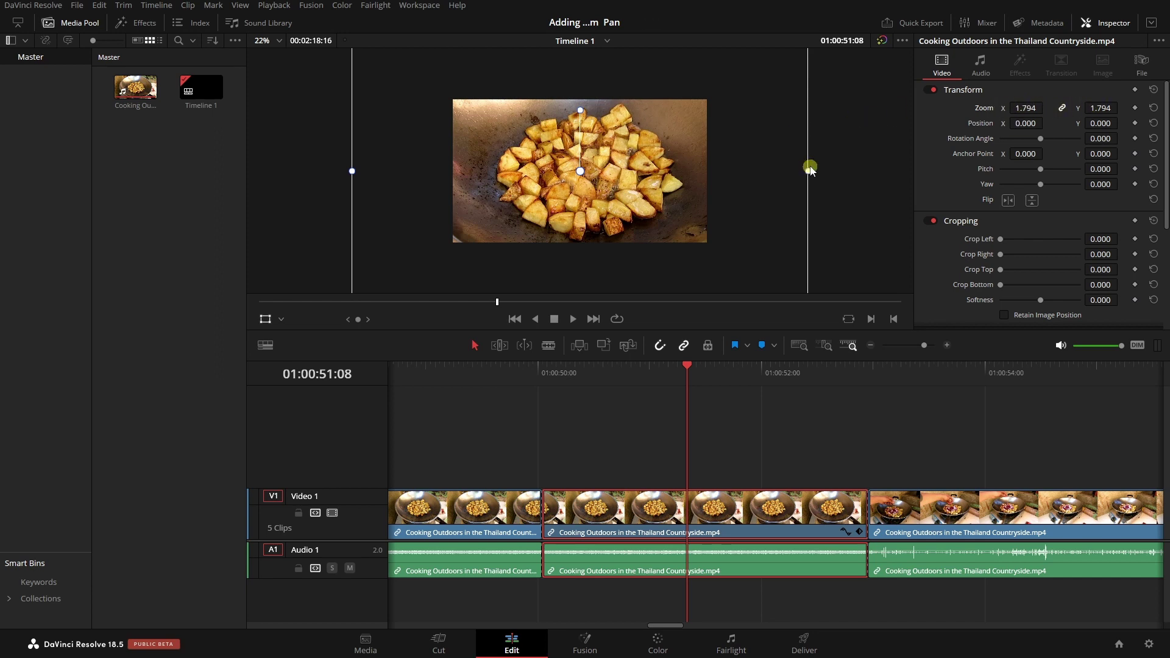
scroll(840, 120, "down", 1)
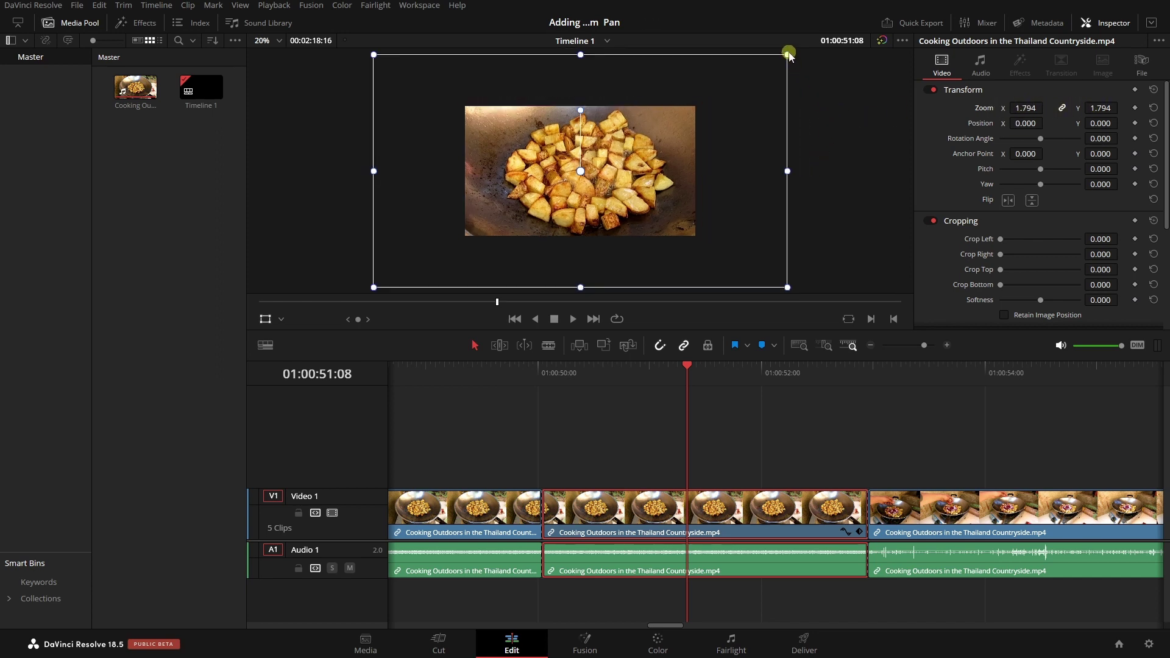
left_click_drag(786, 57, 773, 64)
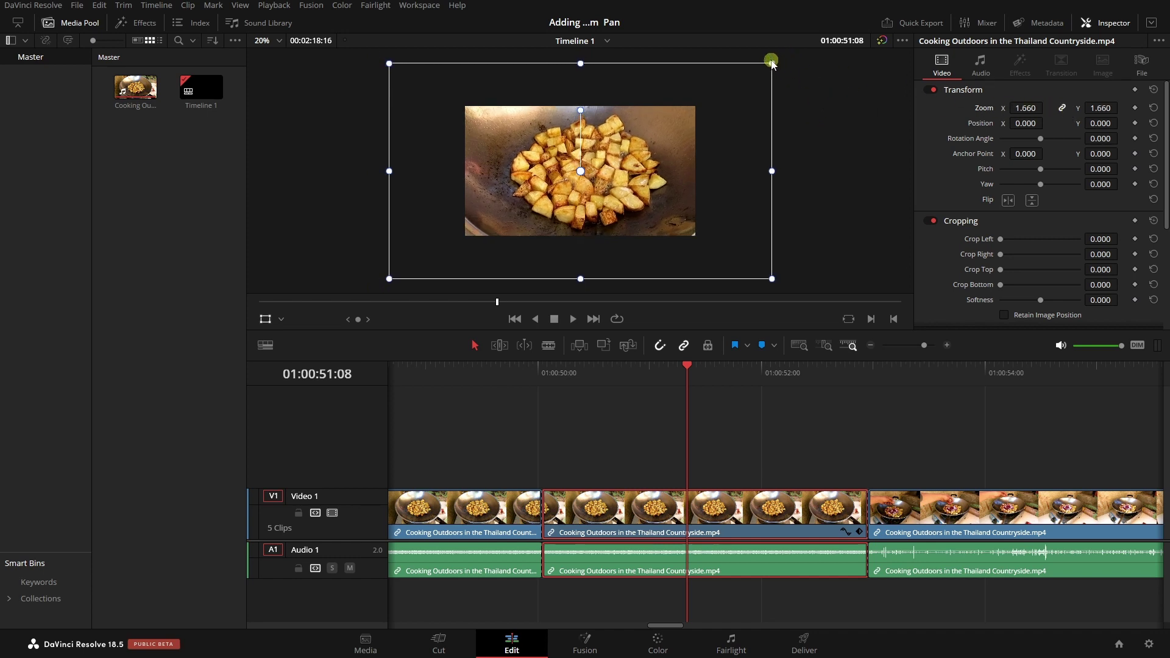
left_click_drag(771, 64, 800, 61)
Step: Play back from before the potato clip to review the rescaled zoom in an enlarged viewer
left_click(487, 368)
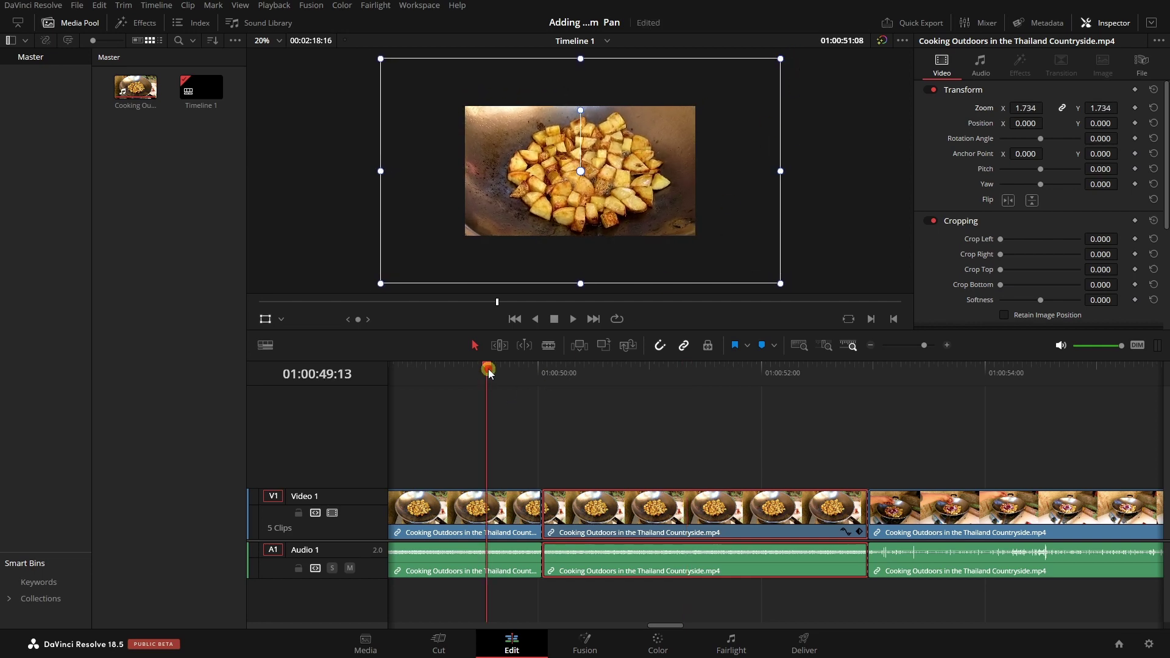
scroll(665, 245, "down", 1)
scroll(702, 212, "up", 3)
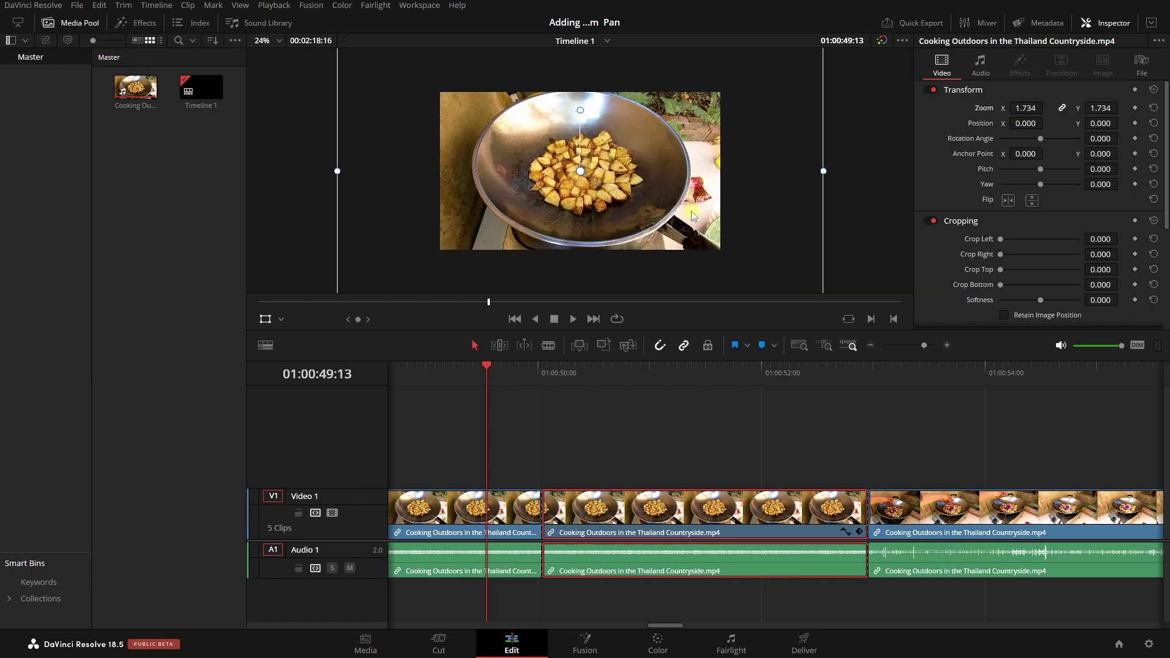
scroll(670, 250, "up", 1)
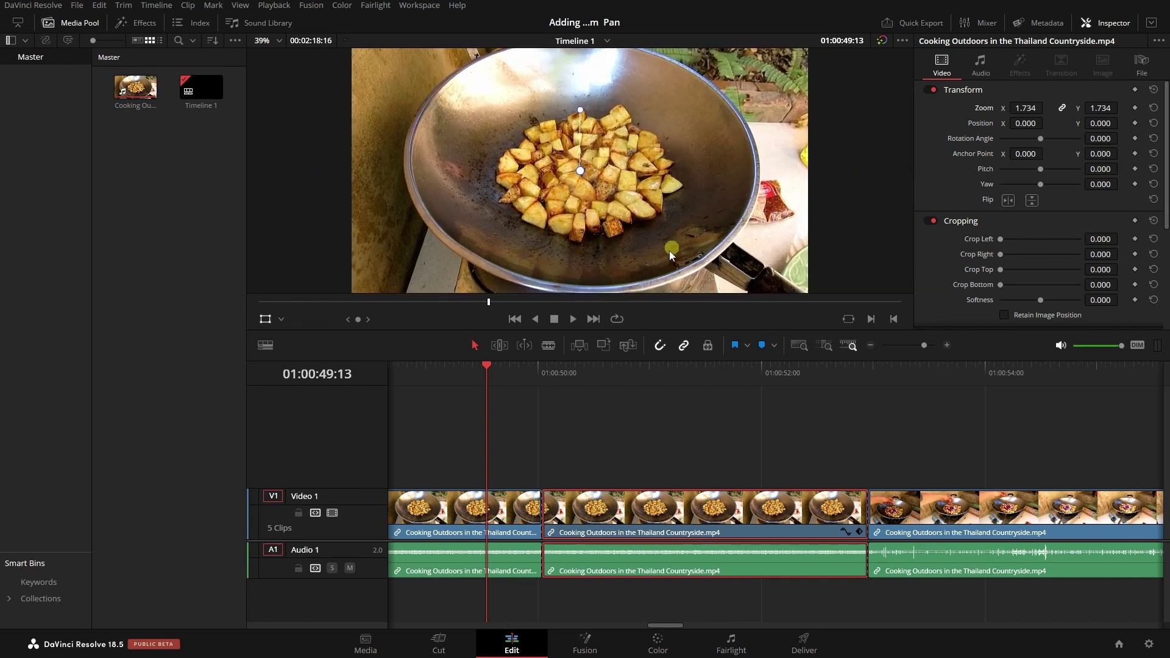
left_click(418, 368)
key("space")
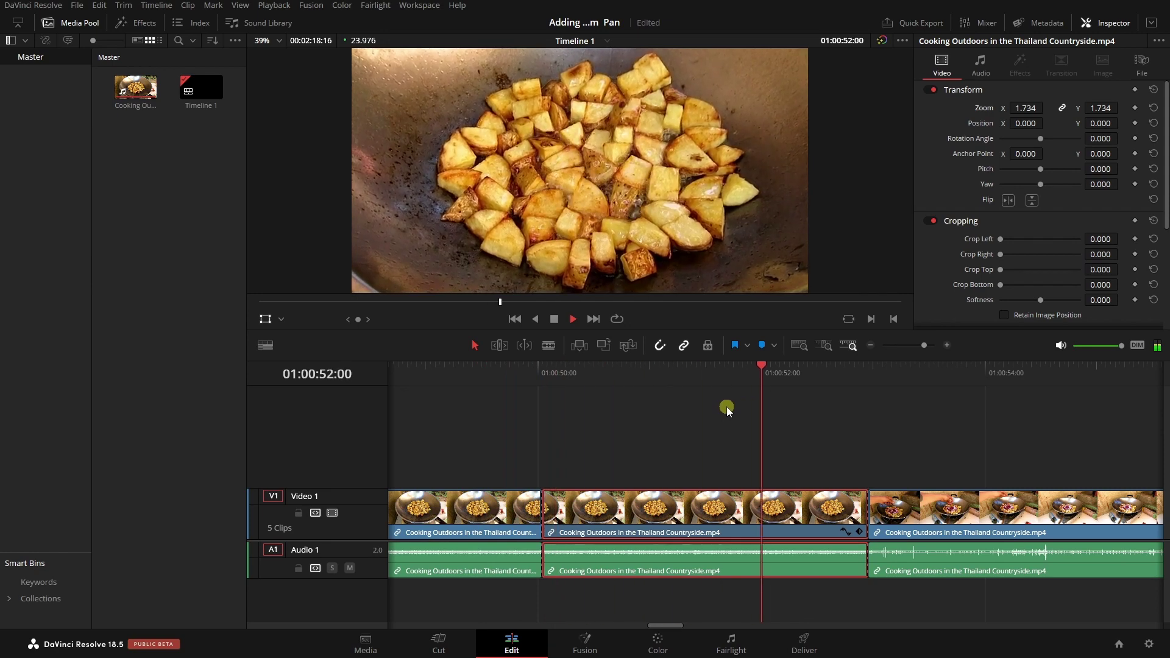
Step: Stop playback, reset the potato clip's zoom, and place the playhead inside the clip at 01:00:52:03
key("space")
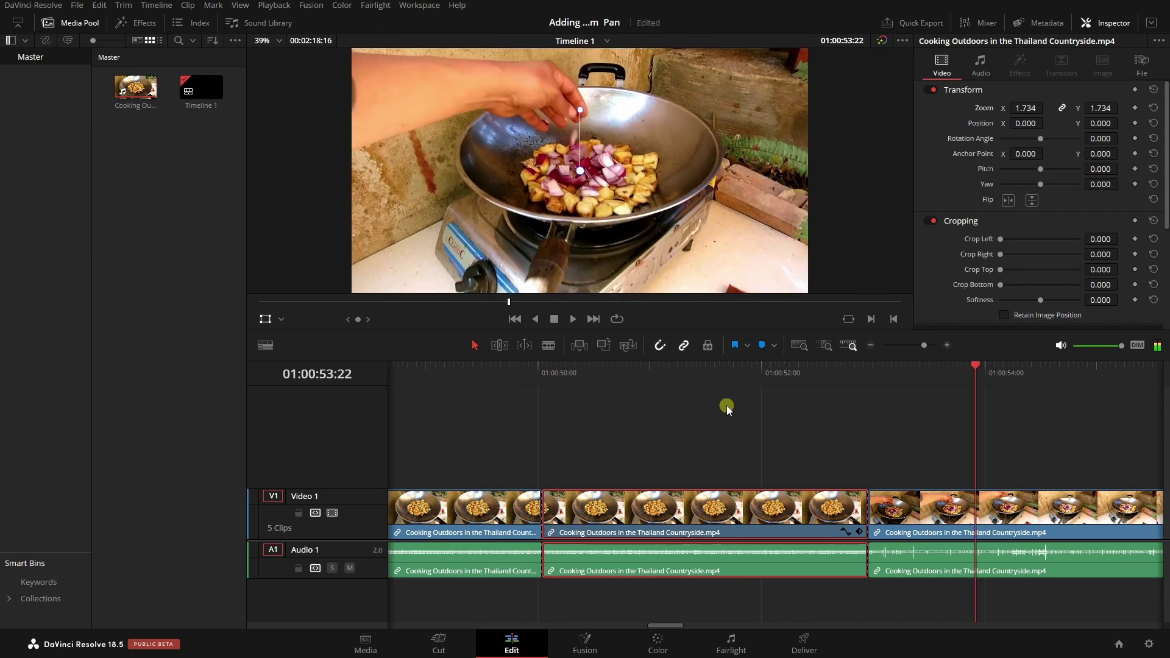
left_click(1154, 108)
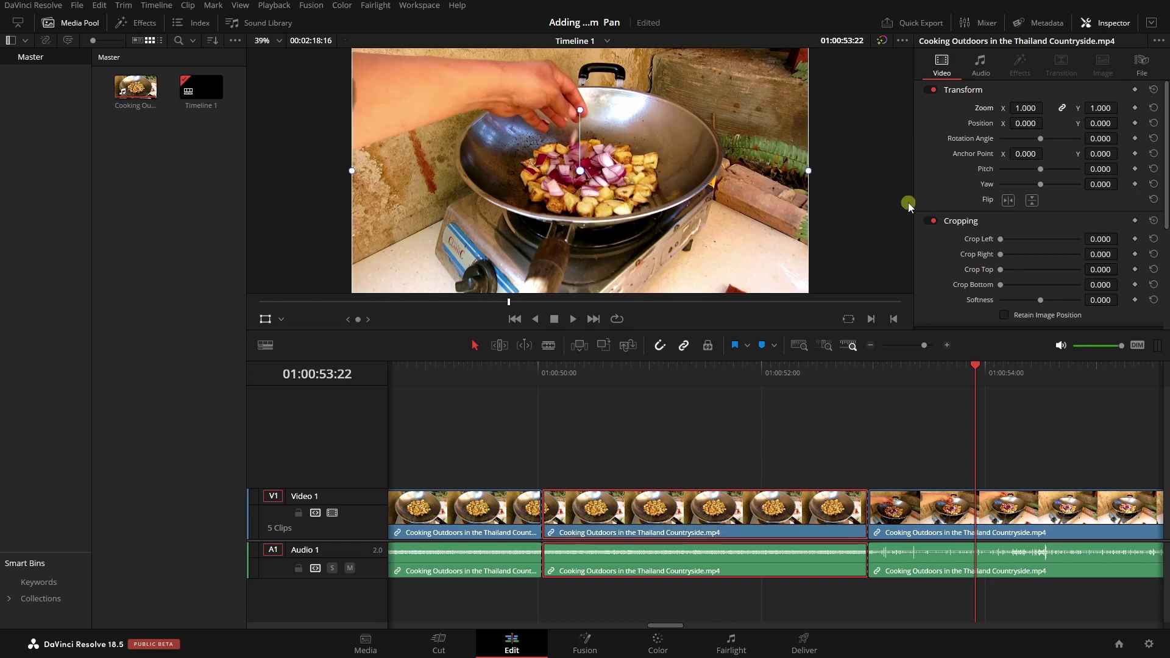
left_click(775, 369)
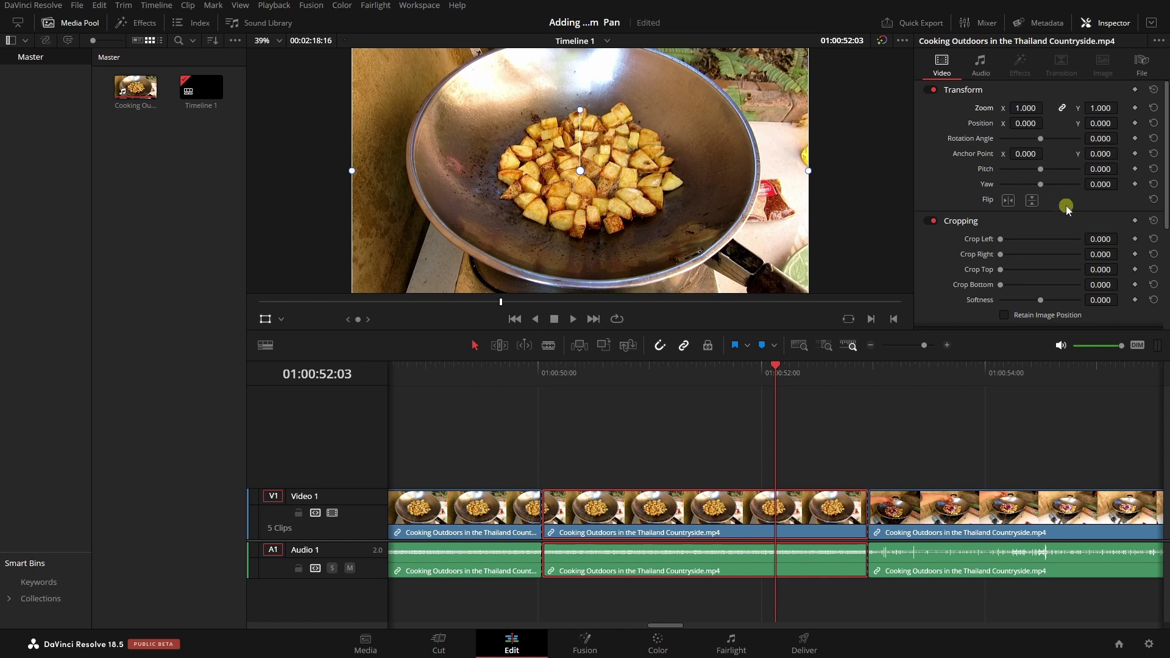
Step: Move the playhead before the potato clip to 01:00:49:03 and enable Dynamic Zoom for that clip
scroll(1067, 204, "down", 2)
scroll(1066, 208, "down", 1)
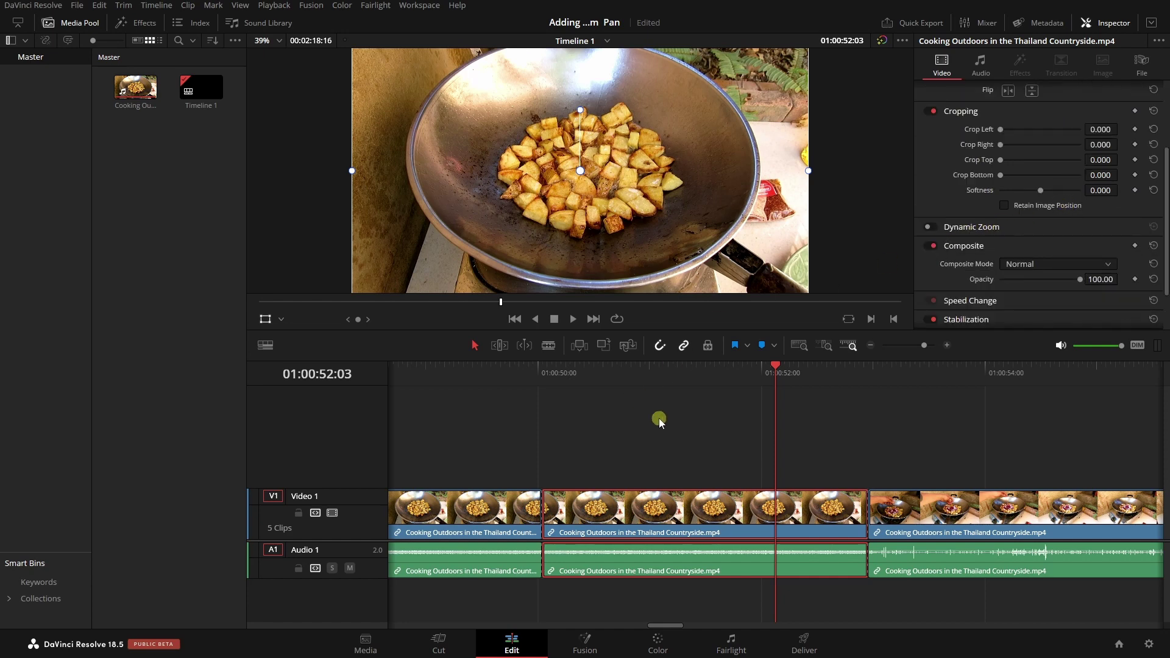
left_click(543, 372)
left_click(439, 374)
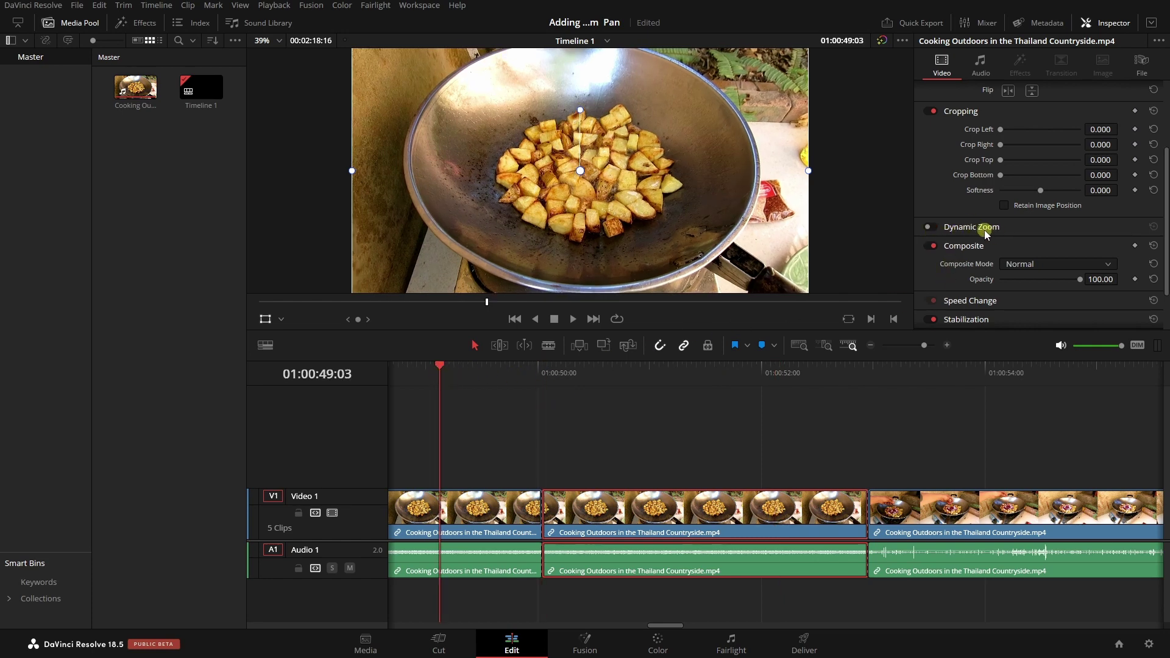
left_click(933, 228)
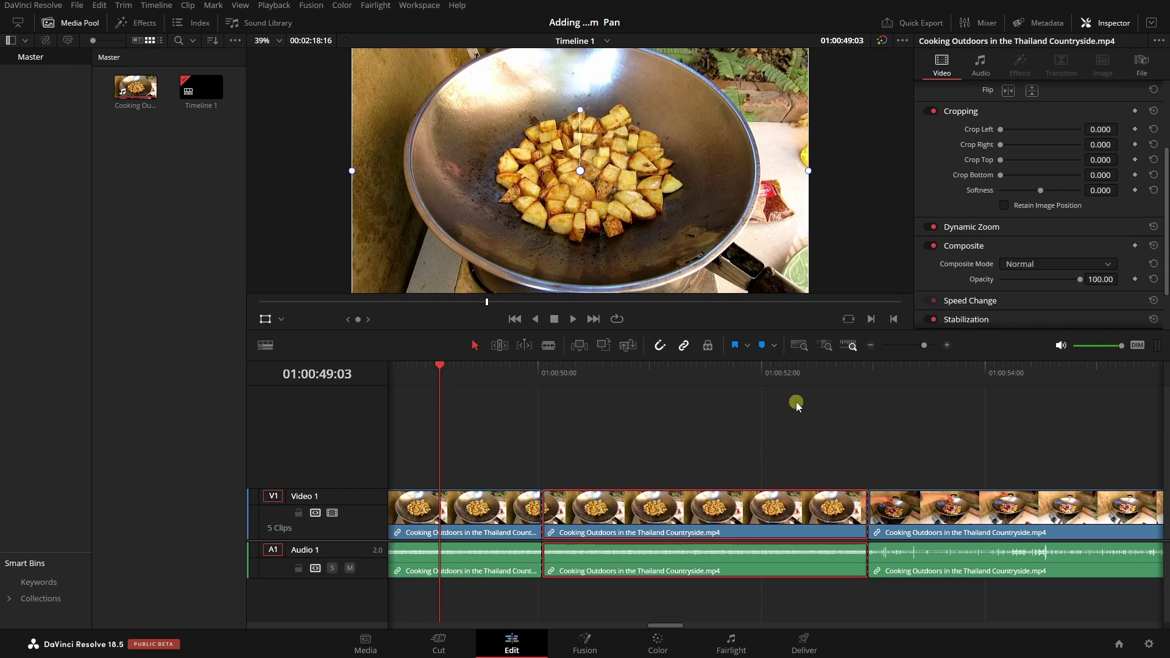
Step: Play the timeline twice from before the potato clip through its end to review the Dynamic Zoom effect
key("space")
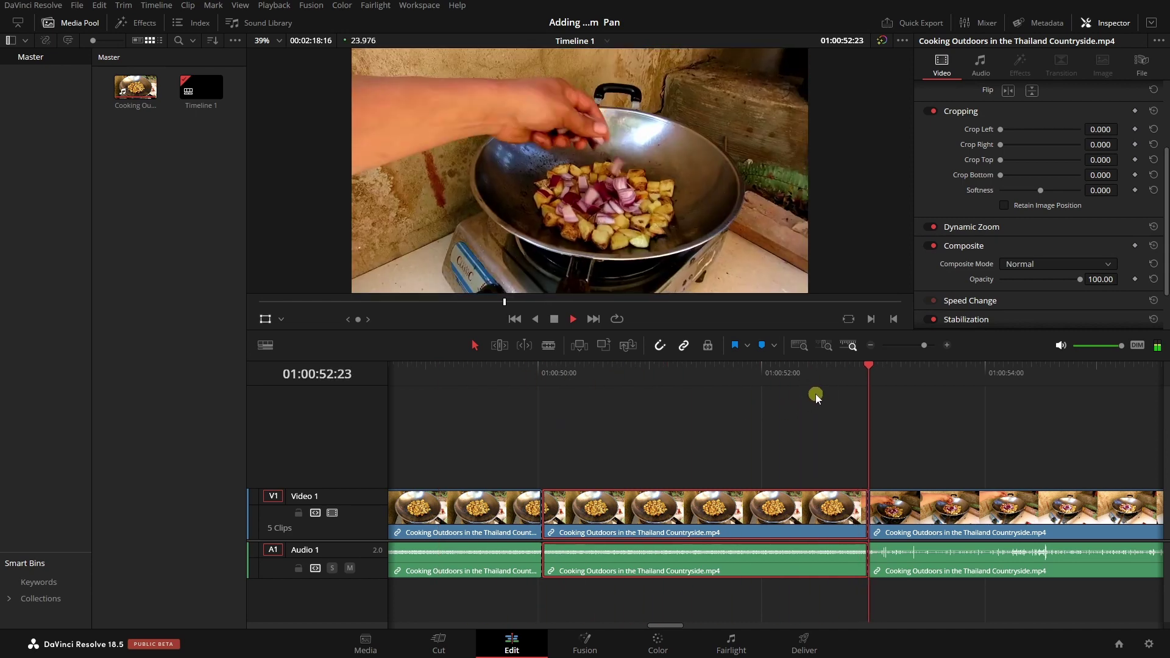
key("space")
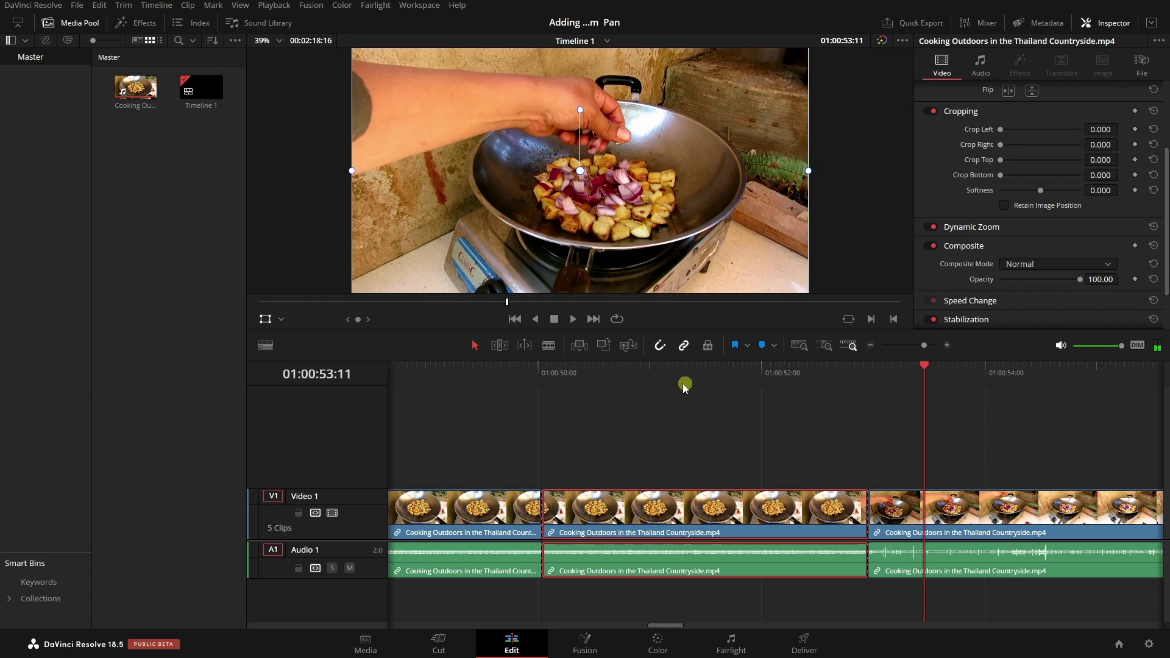
left_click(514, 371)
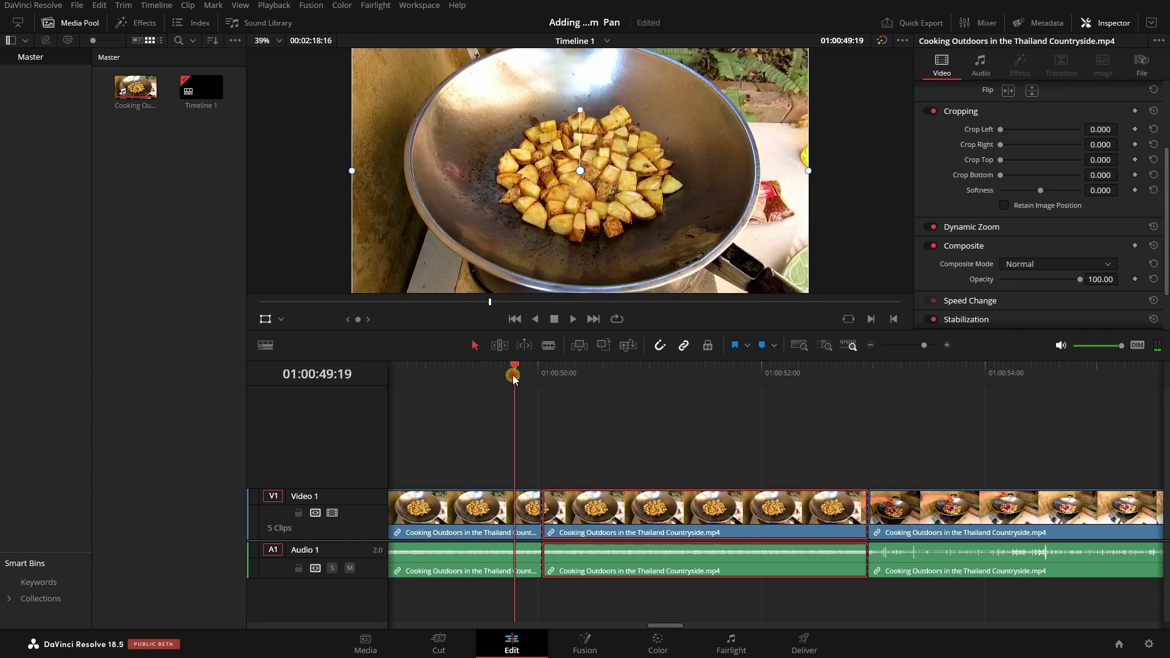
key("space")
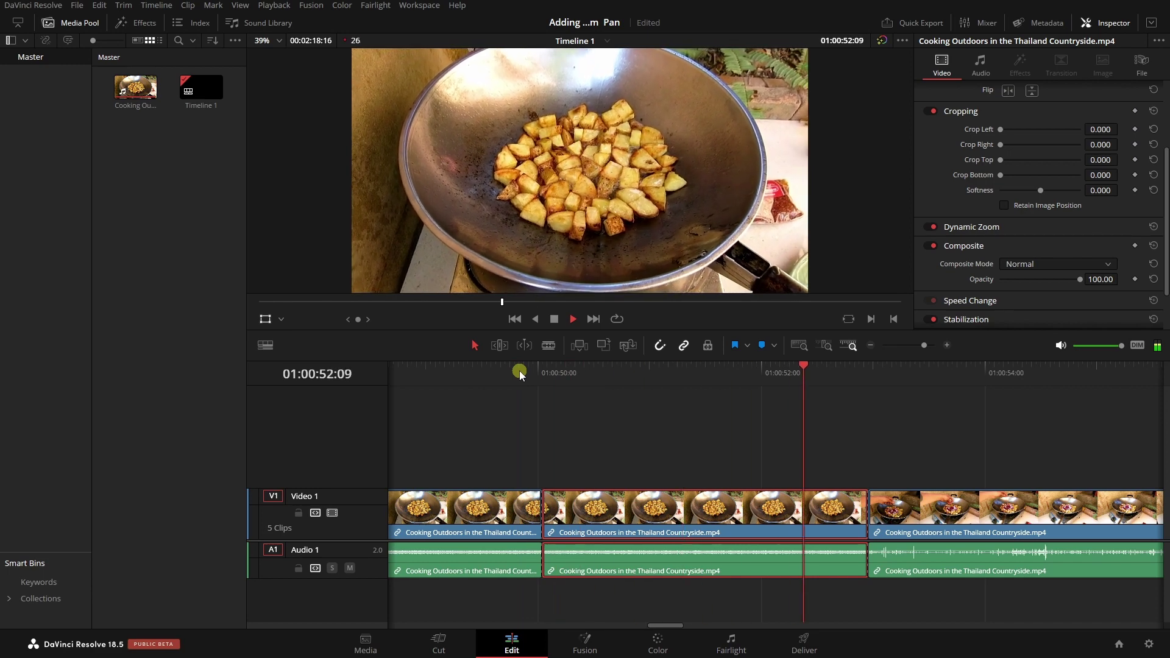
key("space")
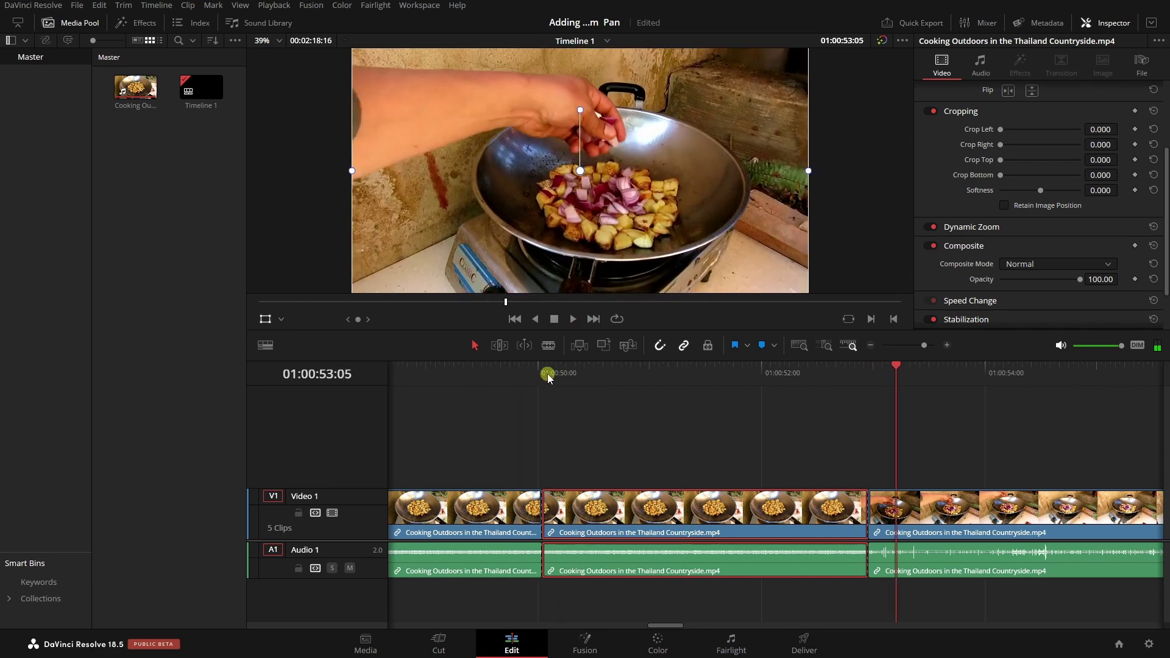
Step: Reveal the potato clip's Dynamic Zoom settings, swap the zoom direction, and play from 01:00:49:04 past the clip to review it
left_click(444, 373)
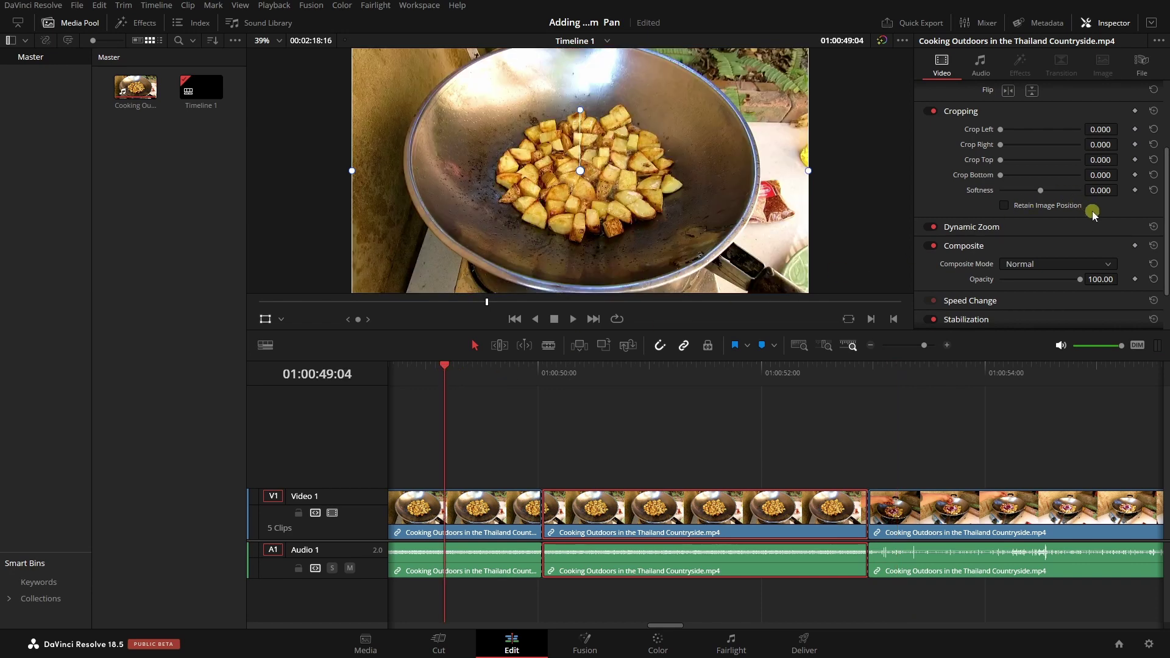
left_click(1032, 227)
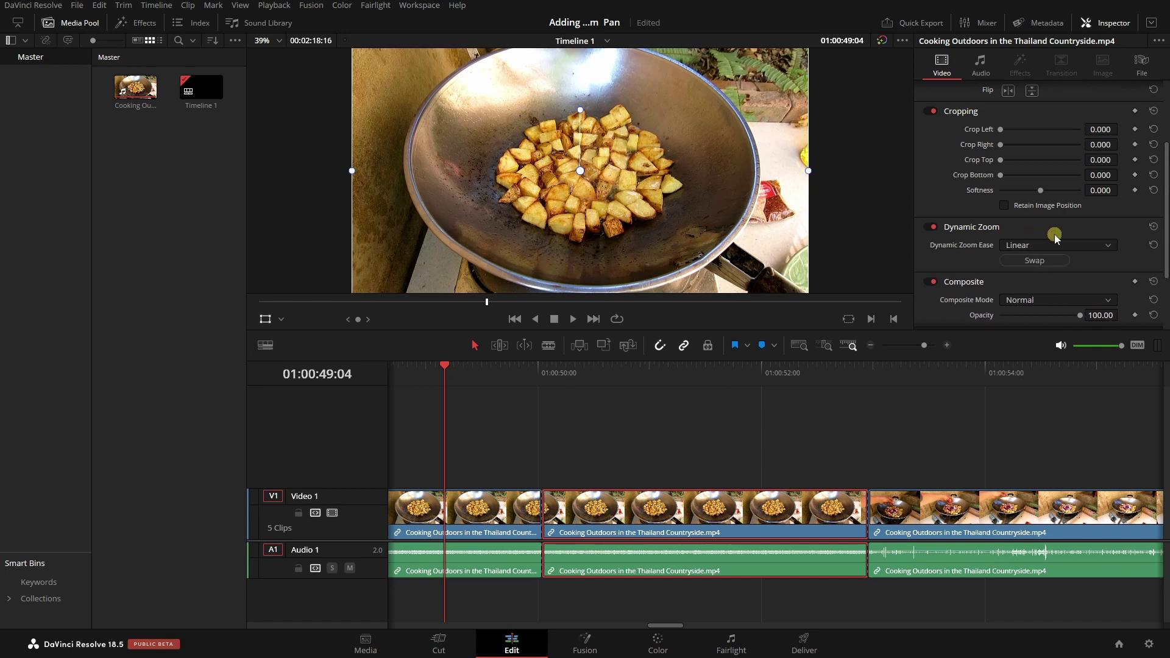
left_click(1036, 261)
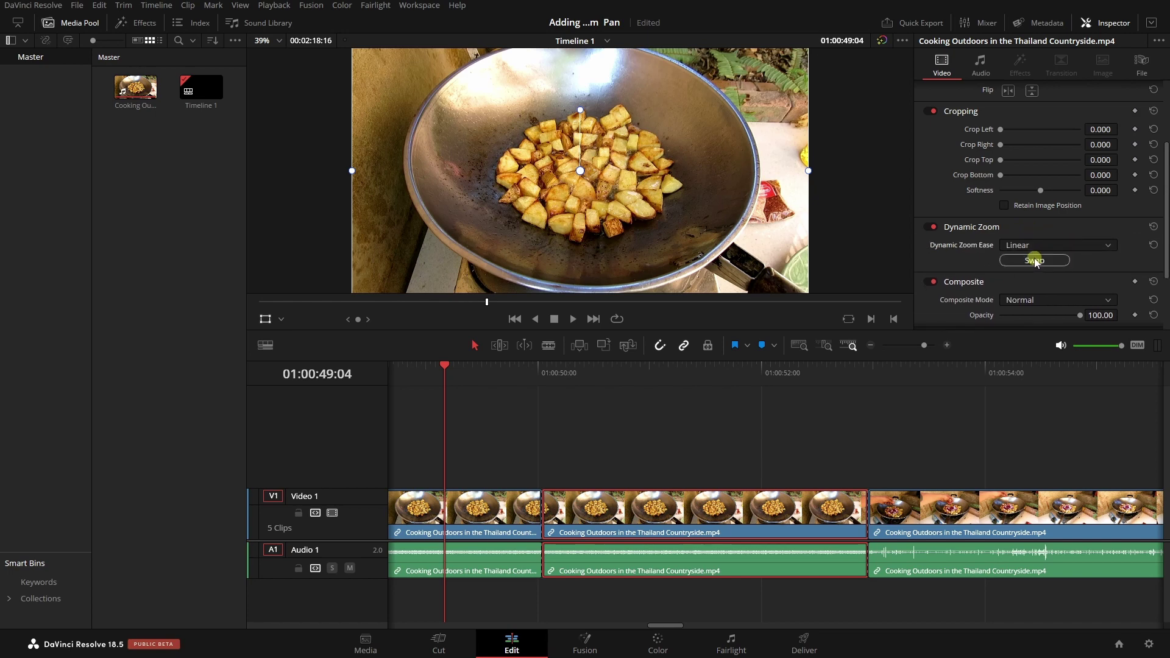
key("space")
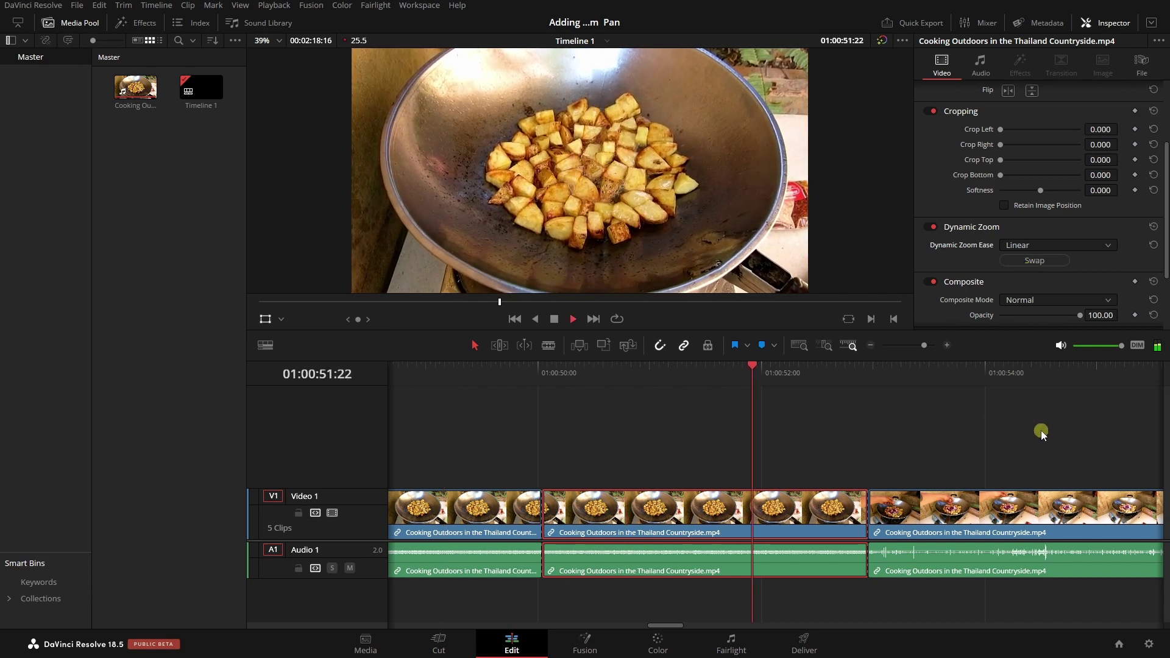
key("space")
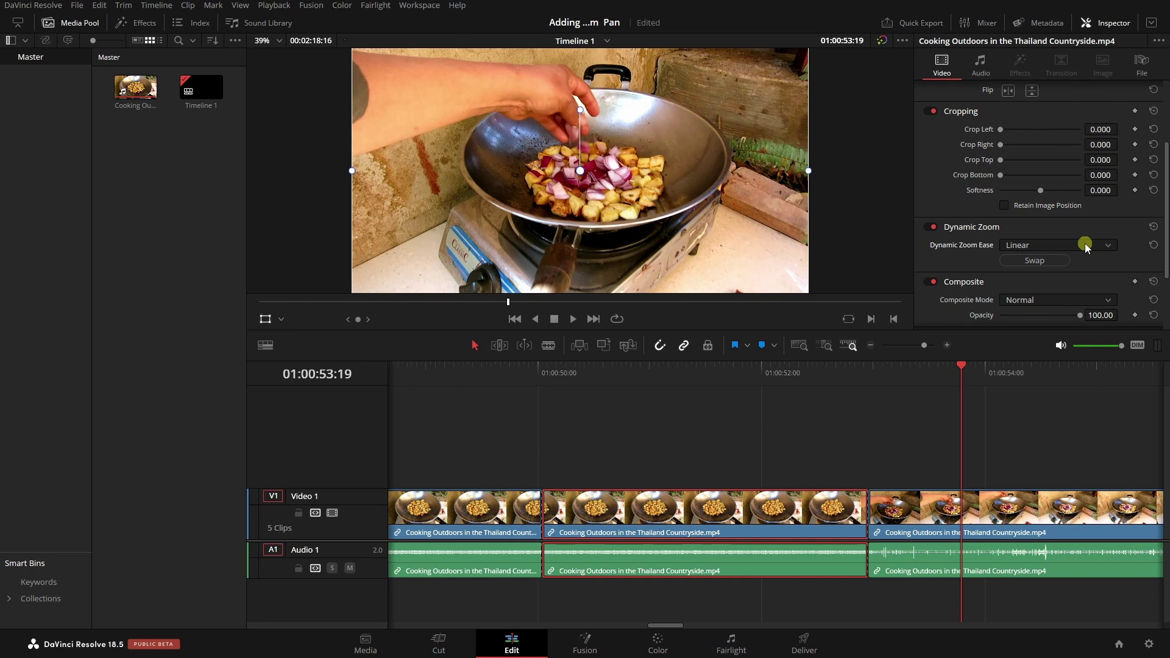
Step: View the available Dynamic Zoom Ease options without choosing one, keeping the Dynamic Zoom settings expanded
left_click(1111, 243)
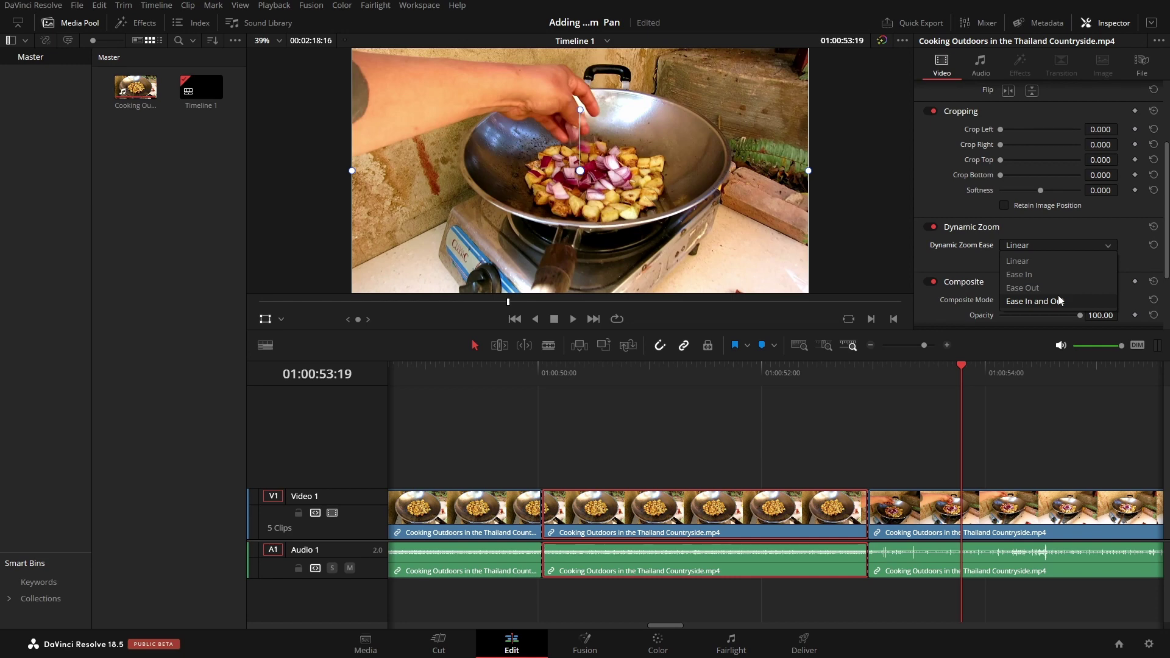
left_click(1099, 228)
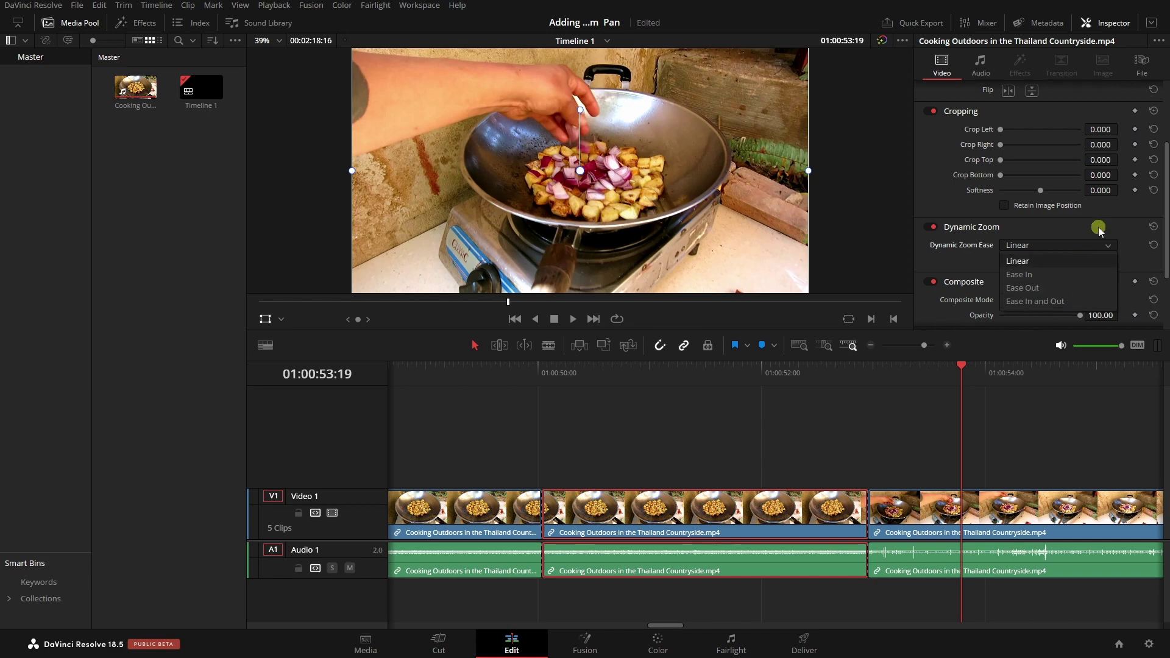
left_click(1131, 232)
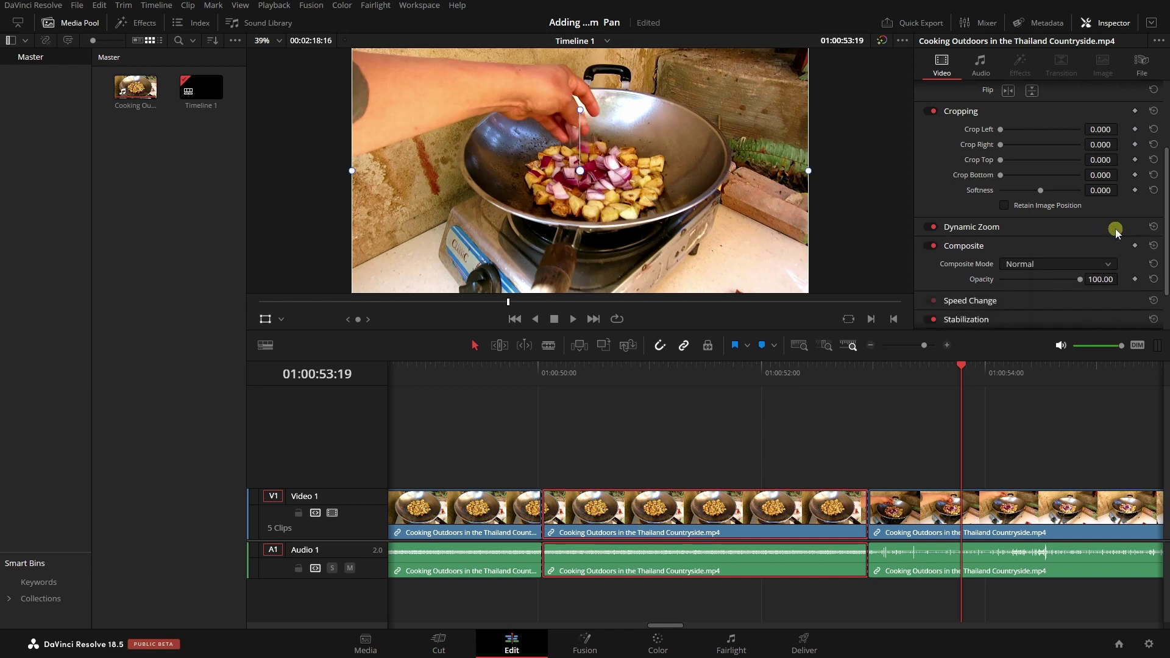
left_click(1116, 231)
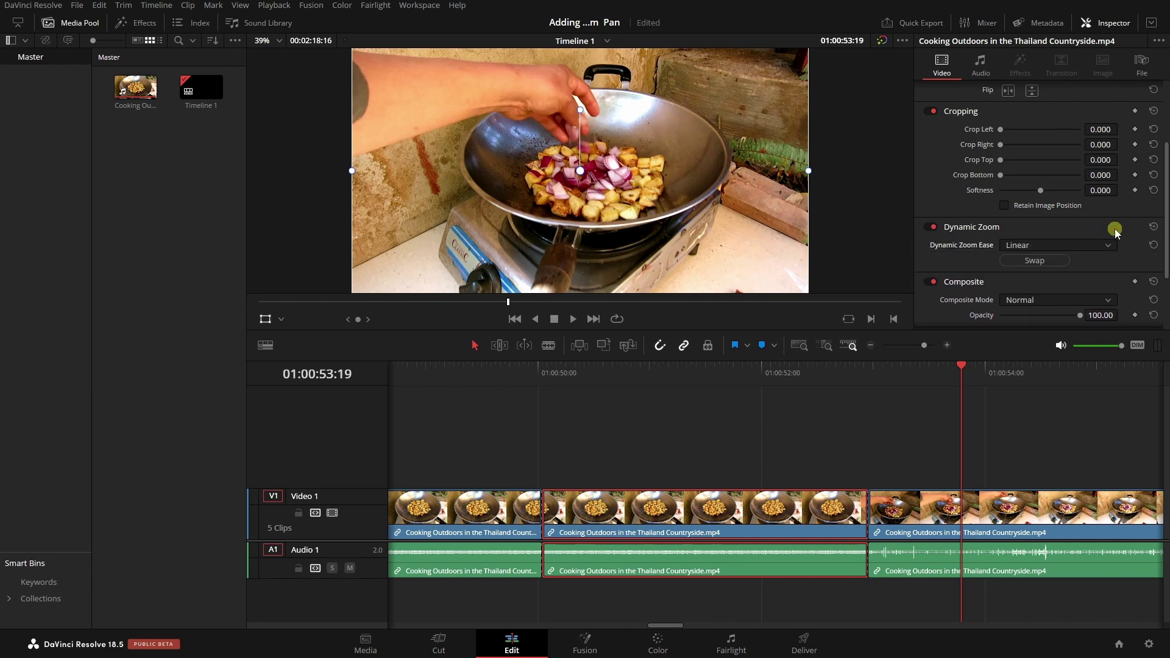
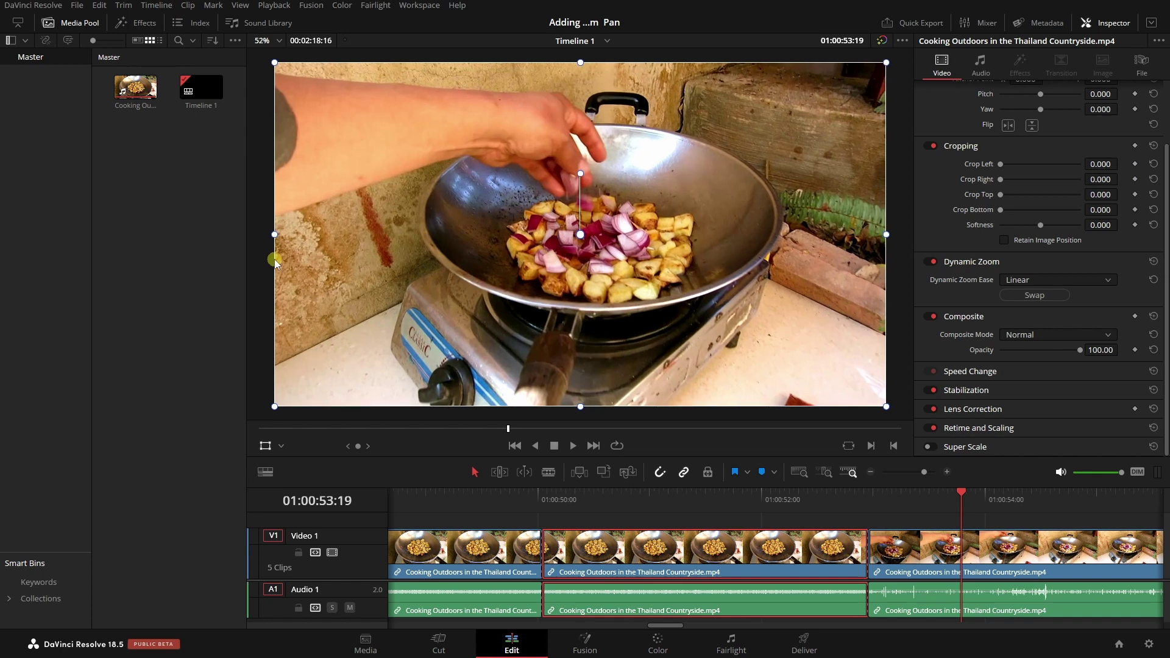
Step: Show the Dynamic Zoom overlay with its start and end frames in the viewer
left_click(280, 447)
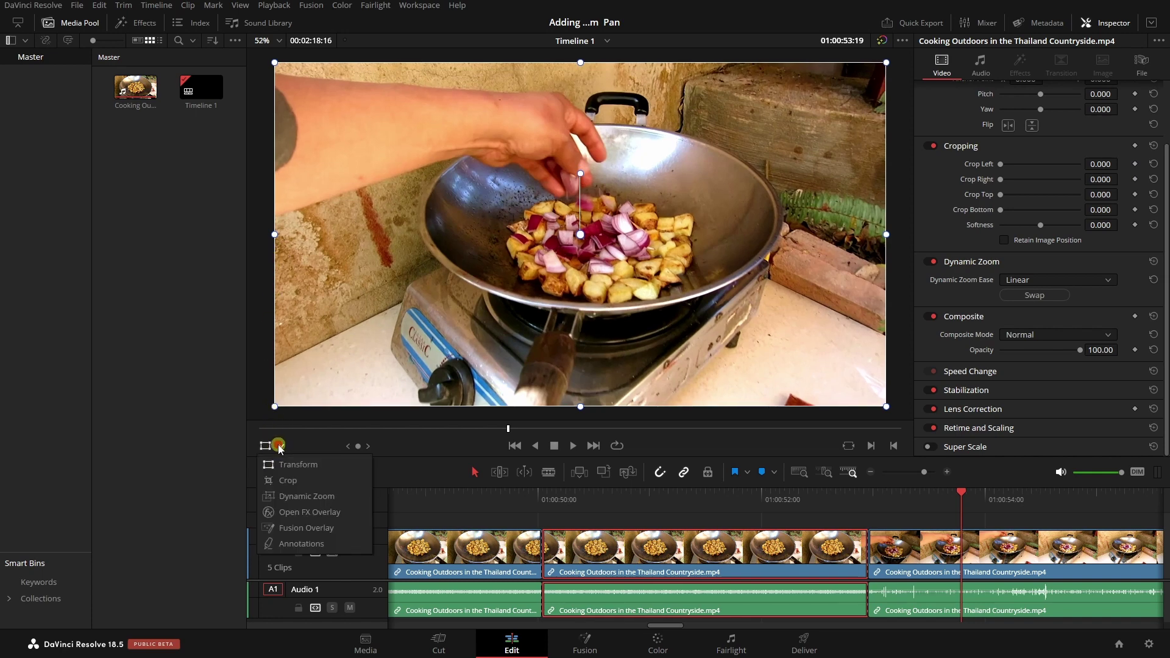
left_click(301, 497)
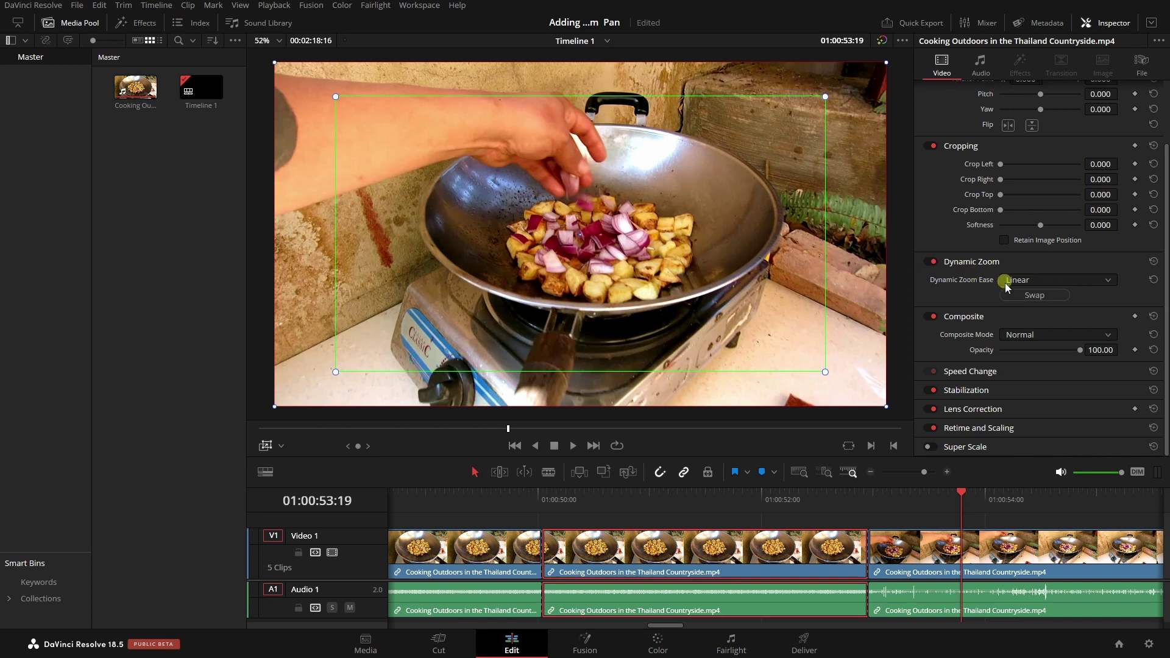
Step: Switch the viewer to the Transform overlay, shrink the potato clip to a zoom of about 0.768, and reset its zoom
scroll(1085, 152, "up", 2)
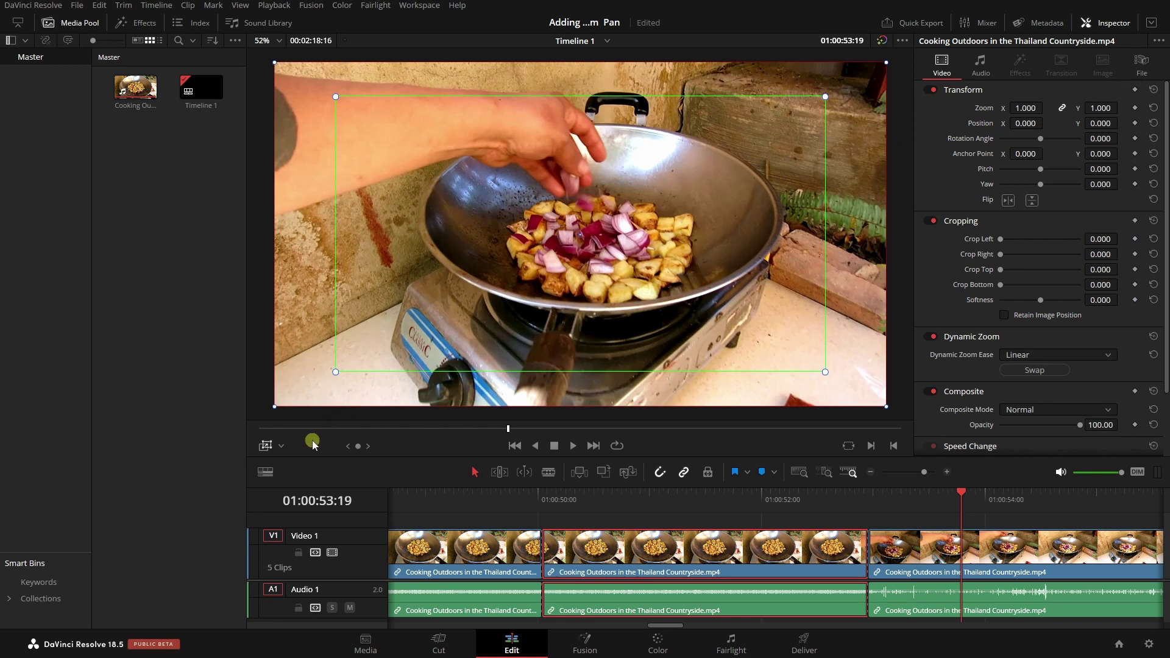
left_click(283, 445)
left_click(295, 464)
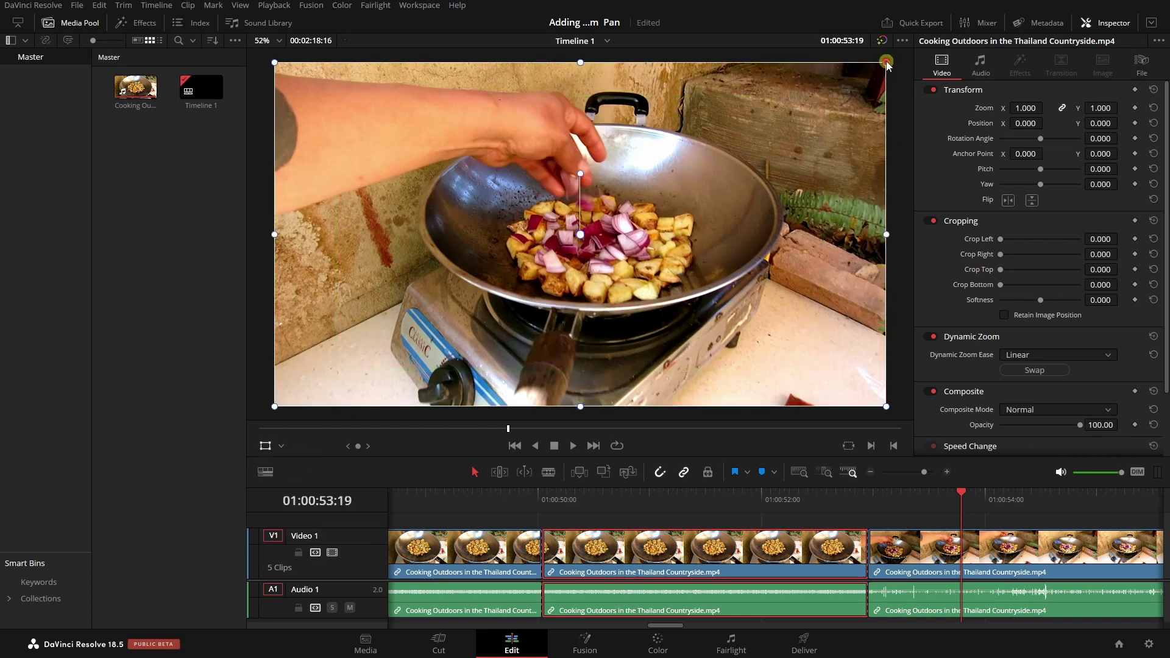
left_click_drag(887, 64, 832, 105)
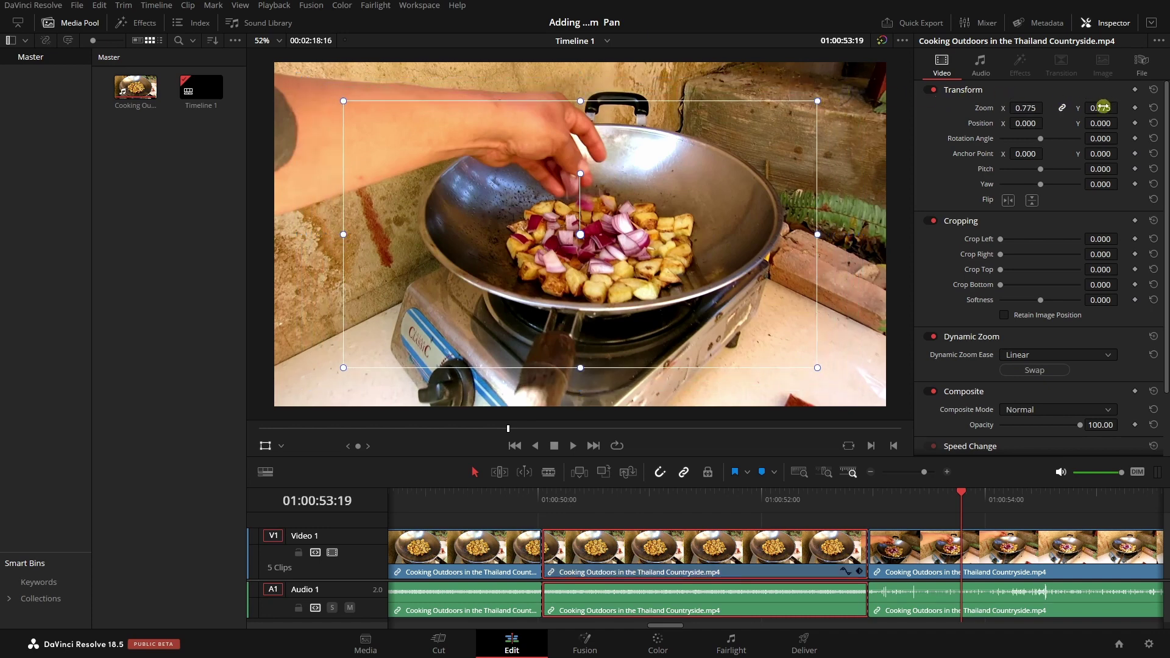
mouse_move(818, 105)
left_mouse_down()
mouse_move(863, 75)
mouse_move(815, 102)
left_mouse_up()
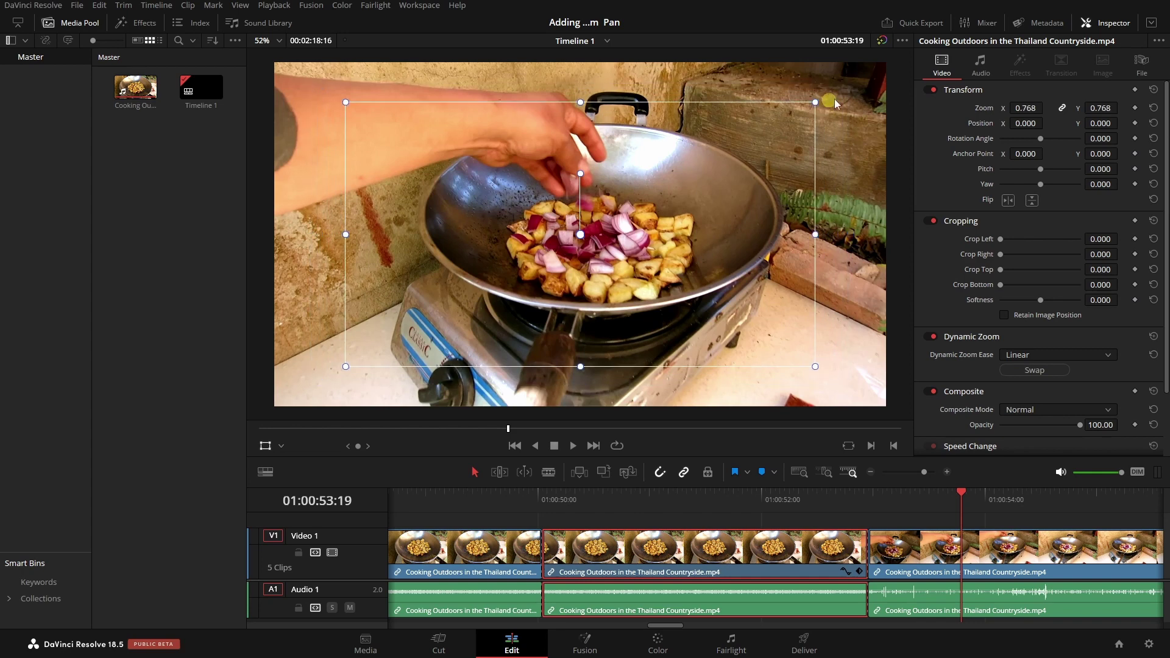
double_click(984, 109)
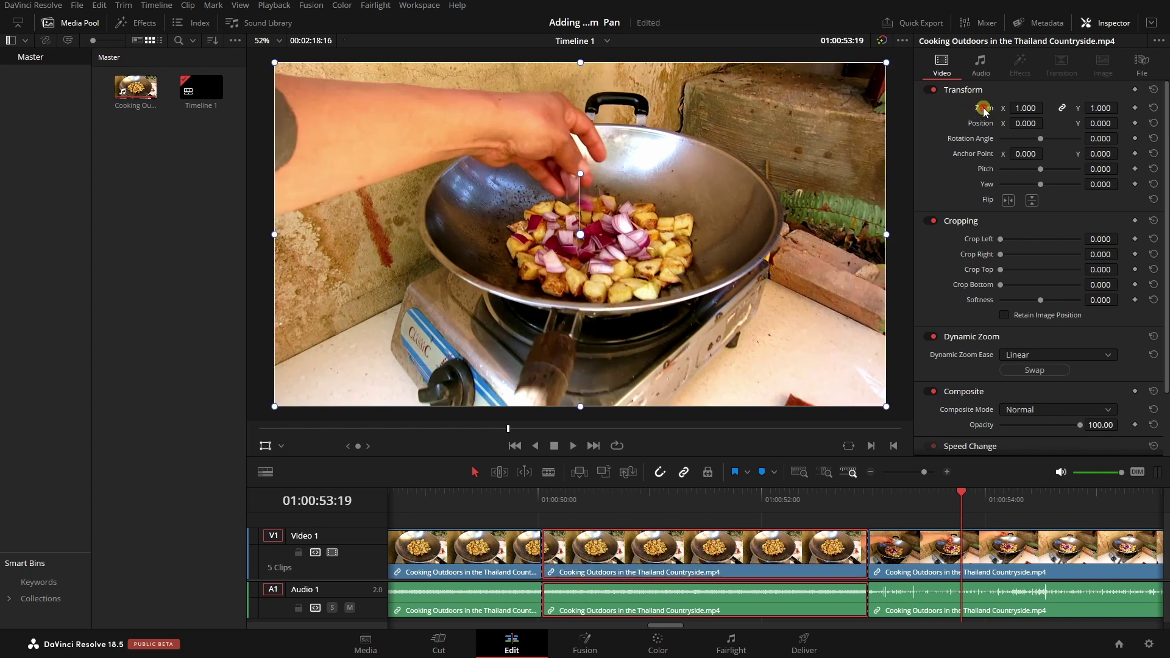
Step: Switch the viewer back to the Dynamic Zoom overlay and swap the zoom's start and end frames
left_click(281, 446)
left_click(300, 499)
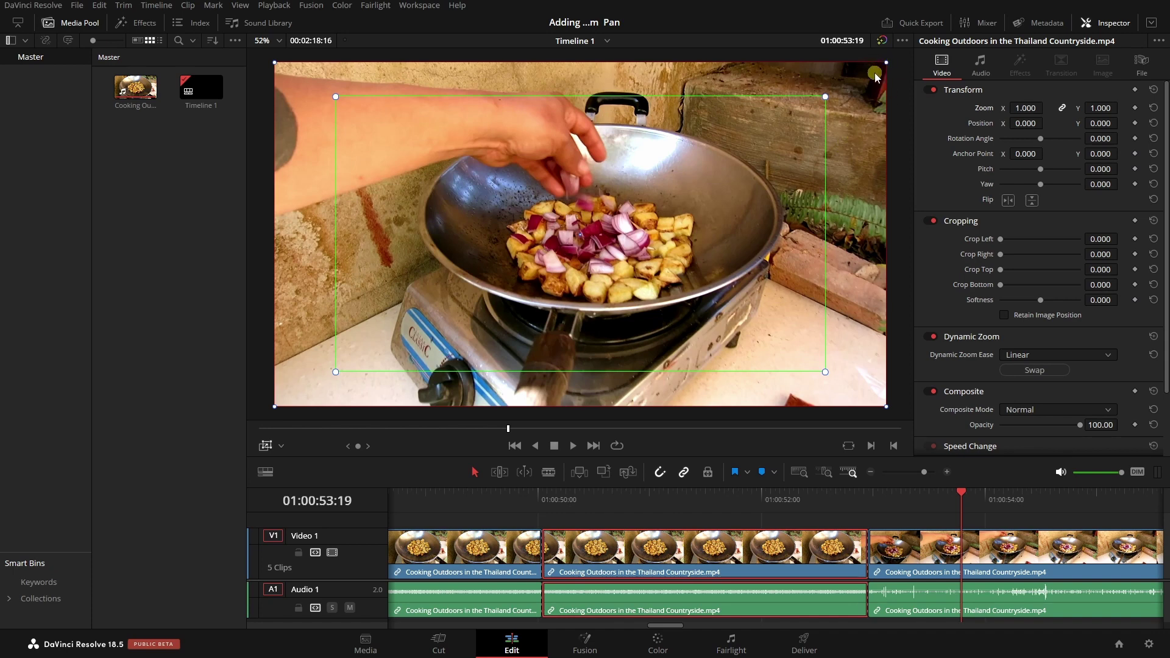
scroll(1037, 340, "down", 2)
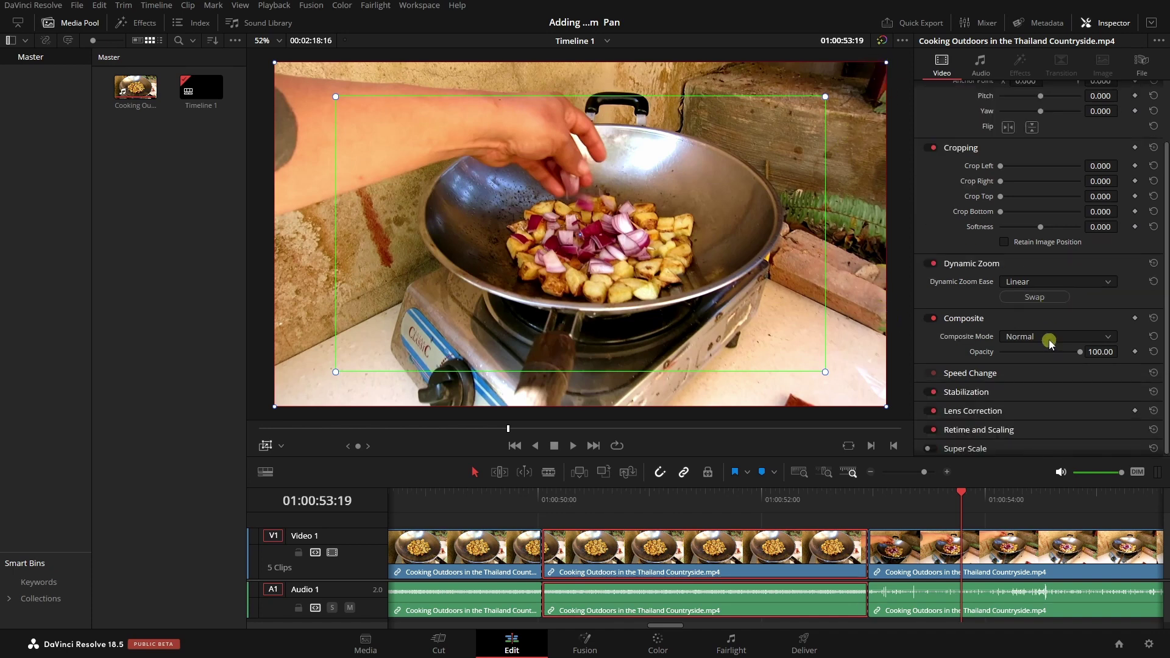
left_click(1035, 298)
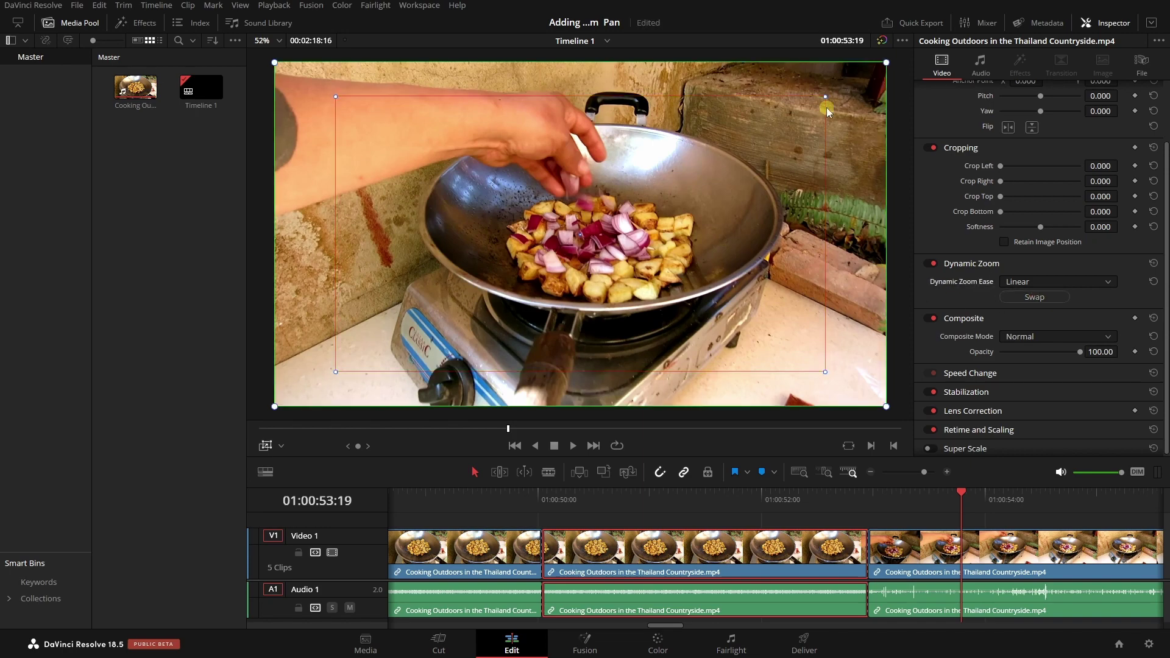
Step: Play from 01:00:49:06 past the potato clip to review the swapped zoom, and return the playhead inside the clip at 01:00:51:07
left_click(455, 498)
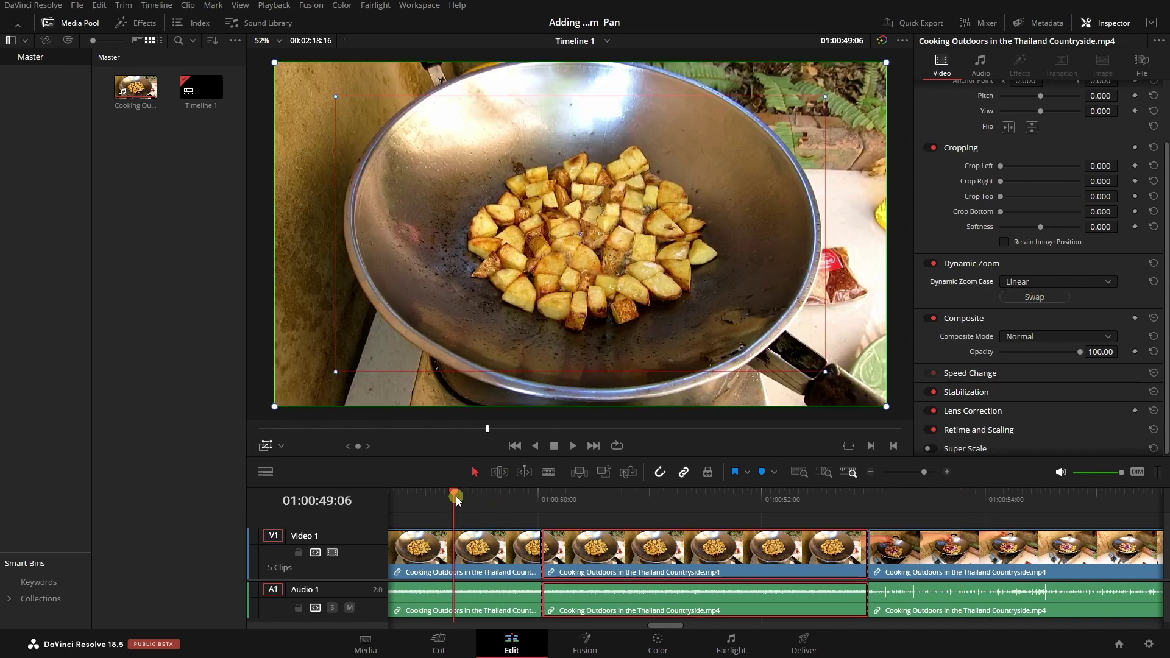
key("space")
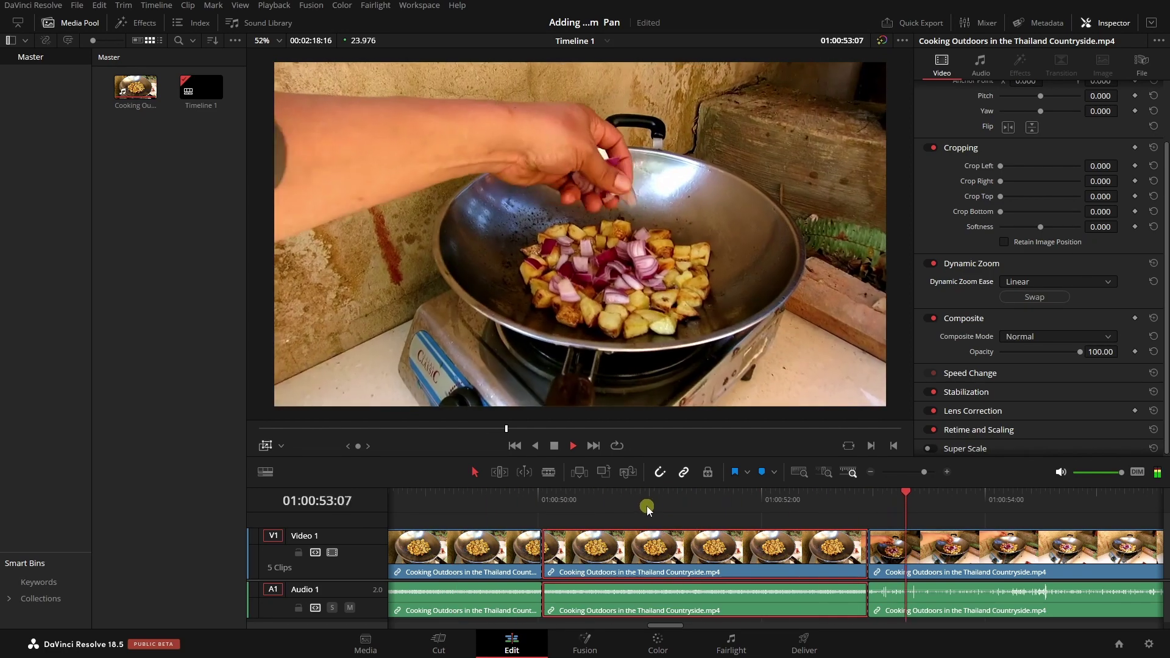
key("space")
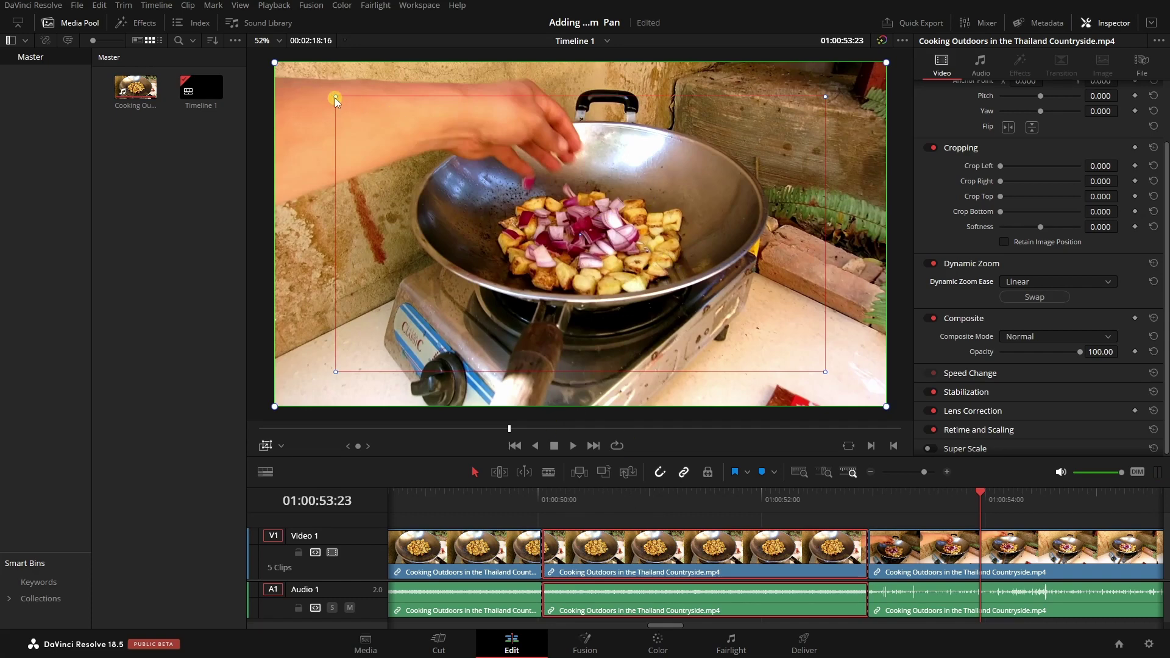
left_click(683, 497)
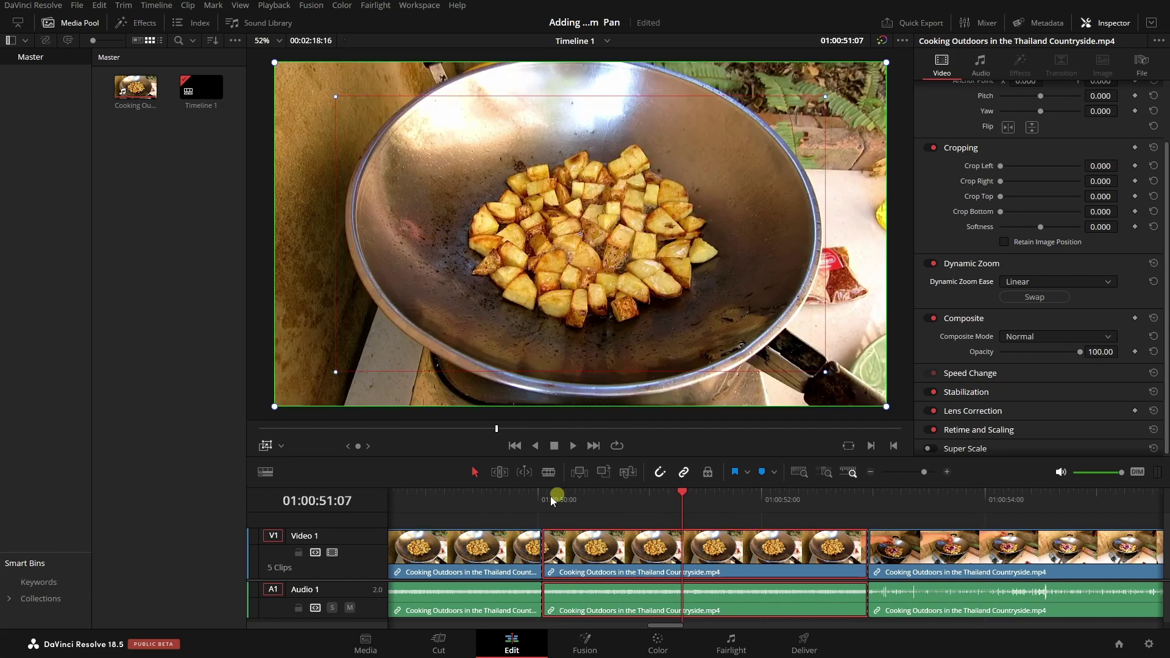
Step: At the start of the potato clip, shrink the Dynamic Zoom end frame and move it over the wok's lower-right side
left_click(553, 497)
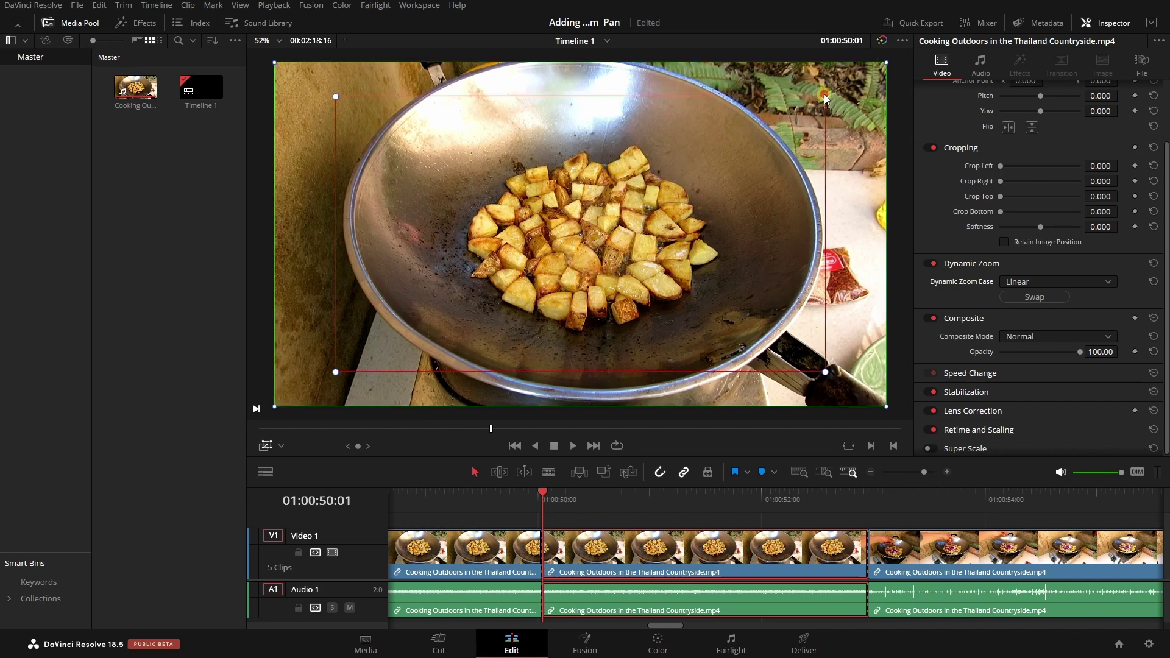
left_click_drag(823, 94, 754, 134)
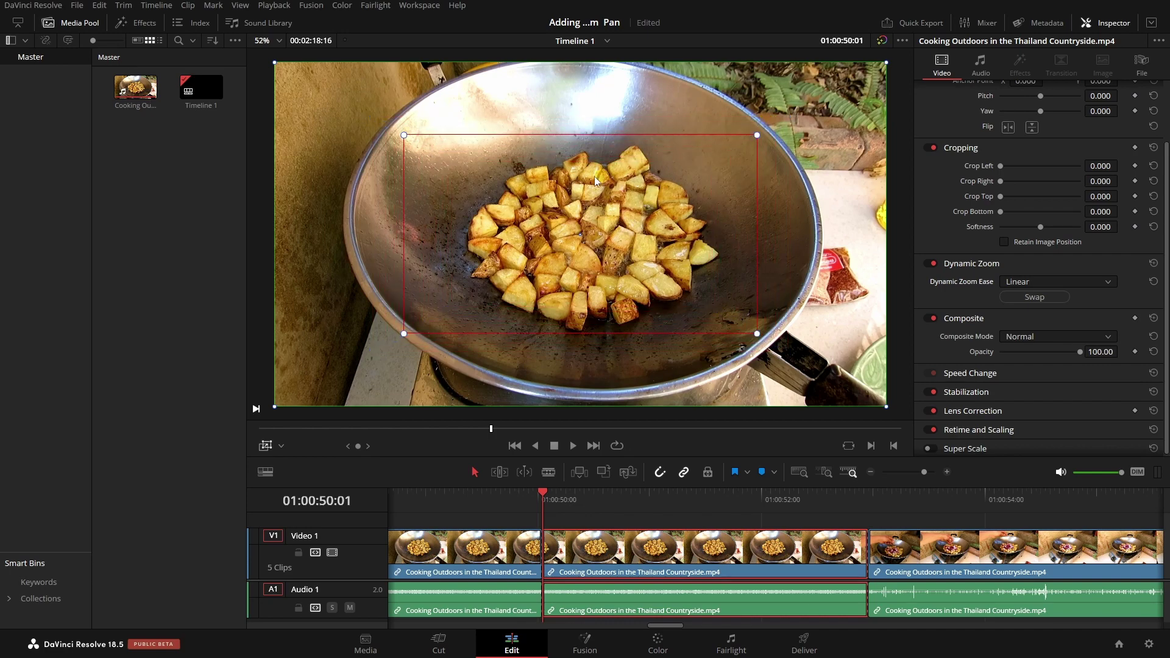
left_click_drag(537, 254, 595, 251)
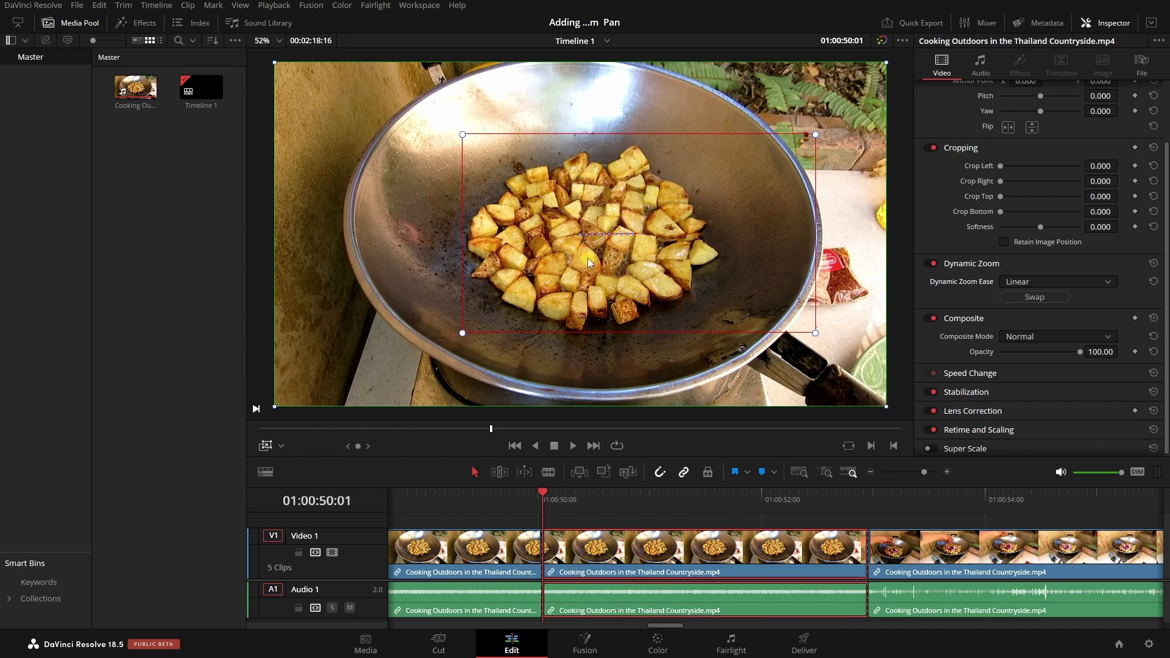
left_click_drag(588, 258, 638, 288)
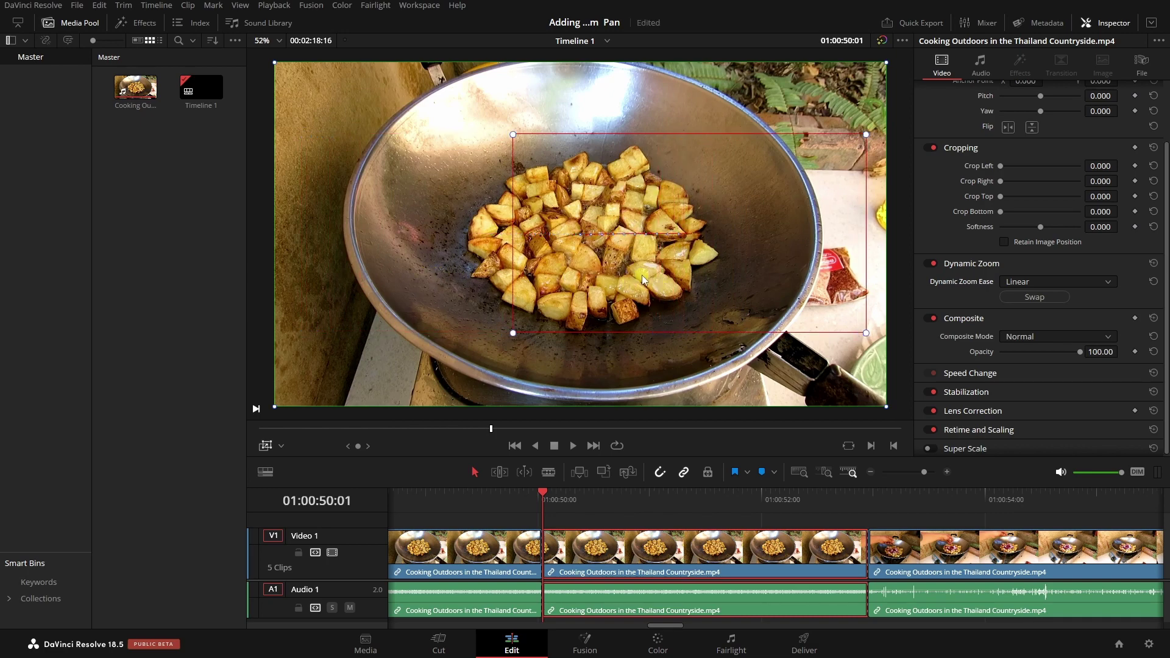
left_click_drag(704, 285, 705, 327)
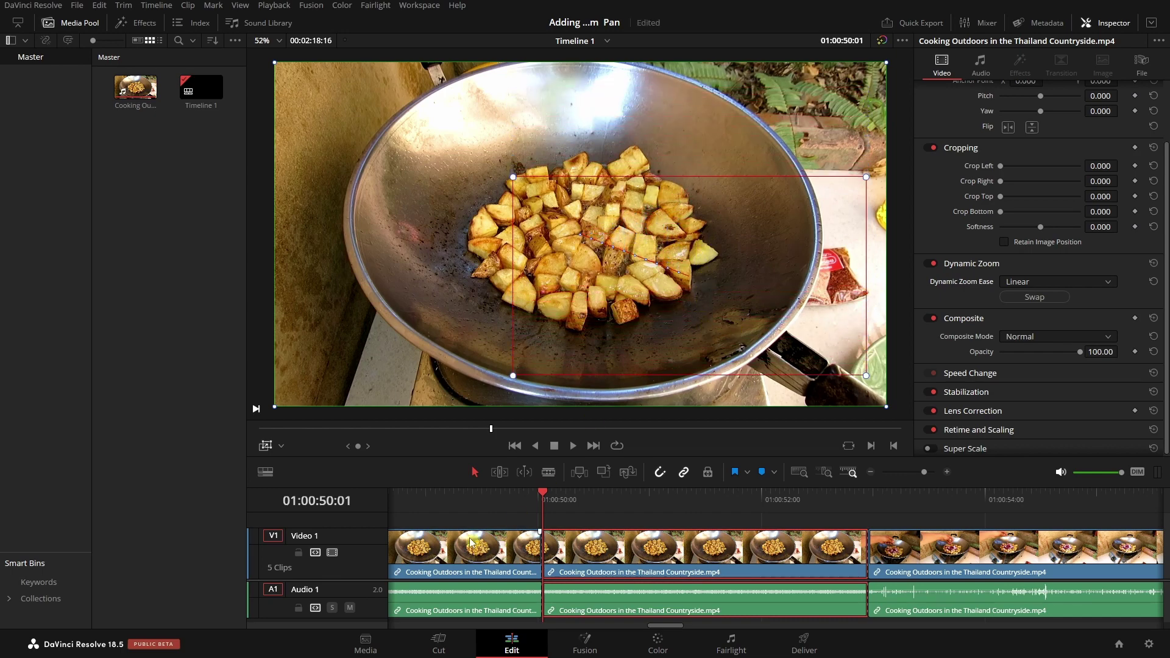
Step: Play from just before the potato clip to past its end to review the off-centre zoom
left_click(449, 499)
key("space")
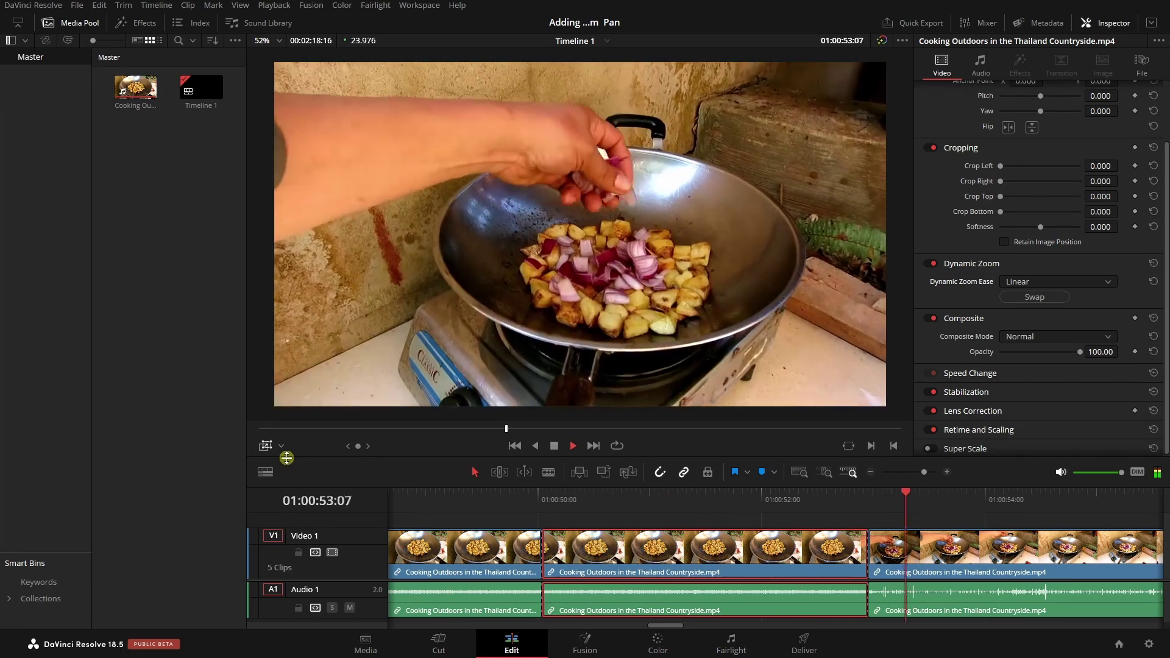
key("space")
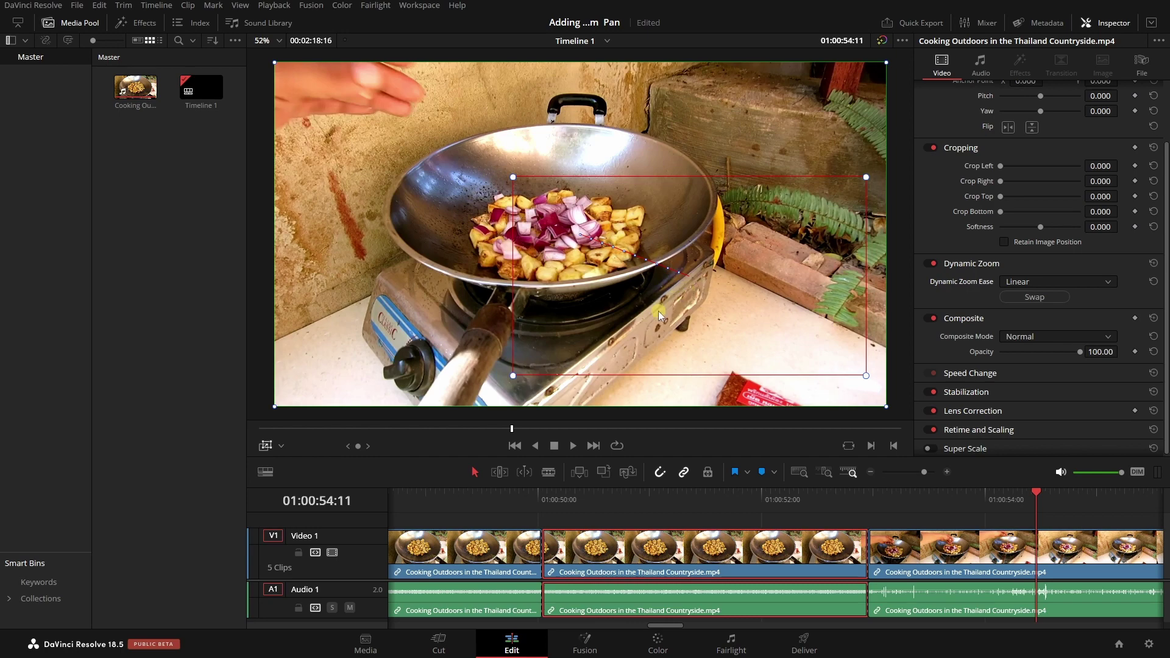
Step: Reset and turn off the potato clip's Dynamic Zoom, with the playhead at the clip start 01:00:50:01, and hide the viewer overlay
left_click(1153, 264)
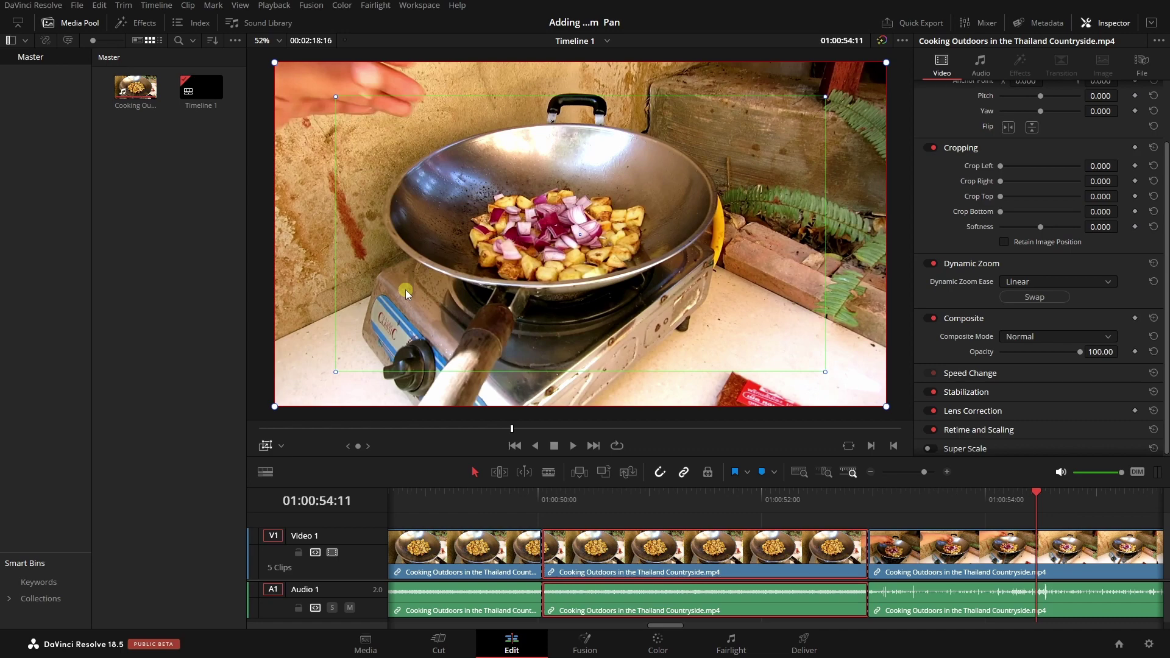
left_click(545, 497)
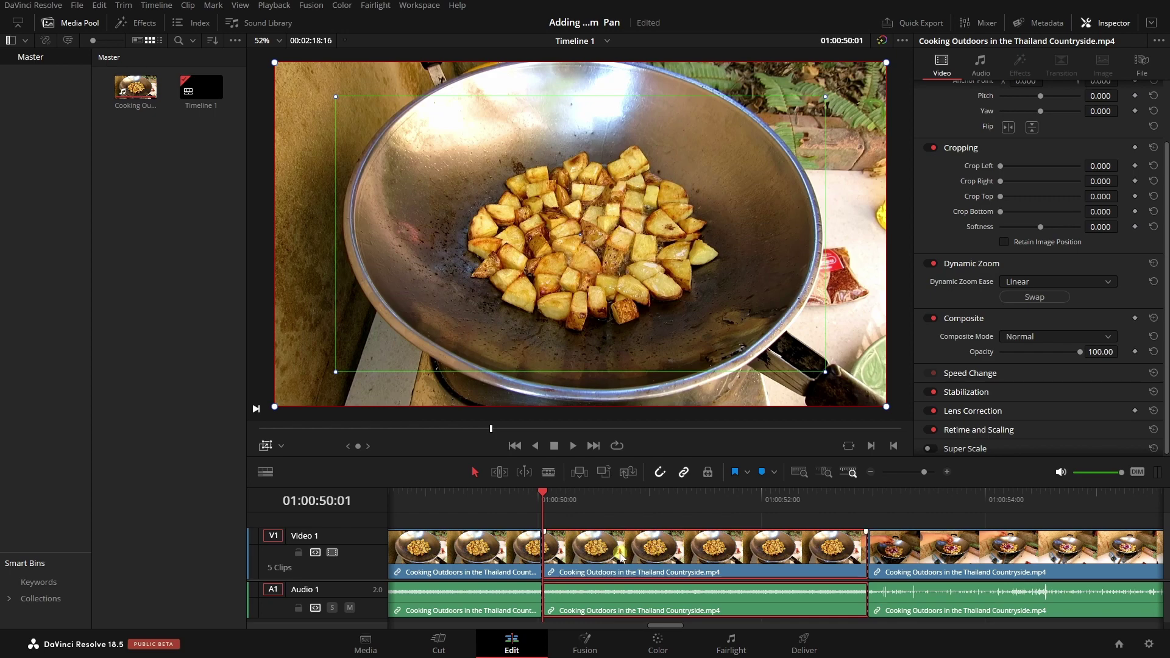
left_click(928, 264)
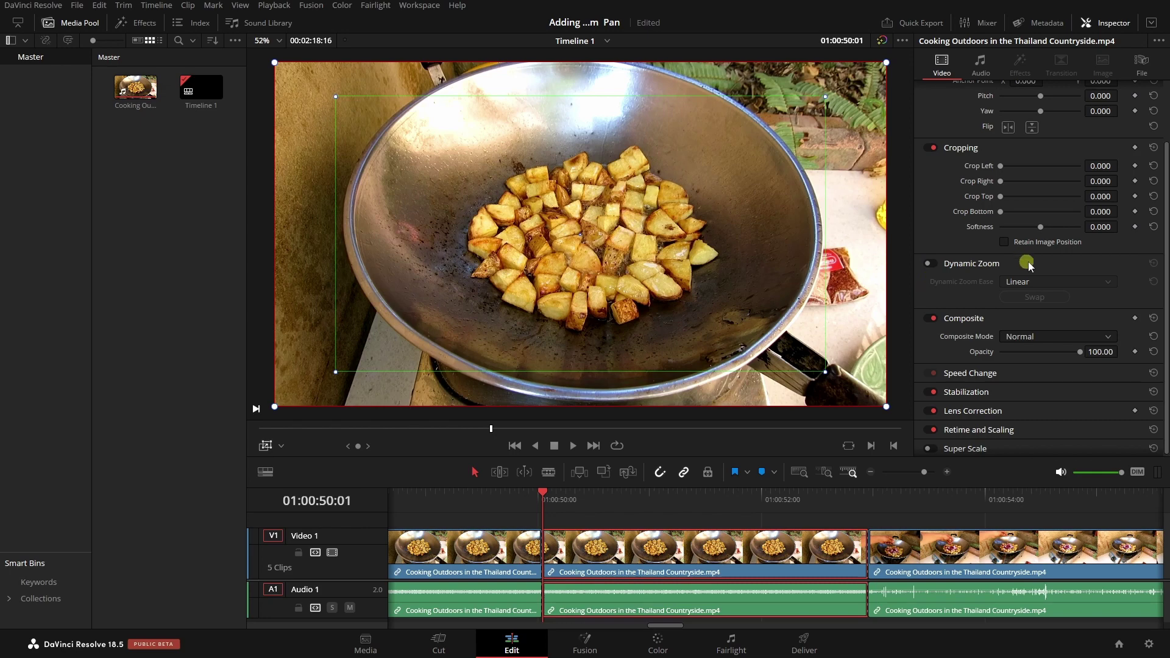
left_click(1054, 267)
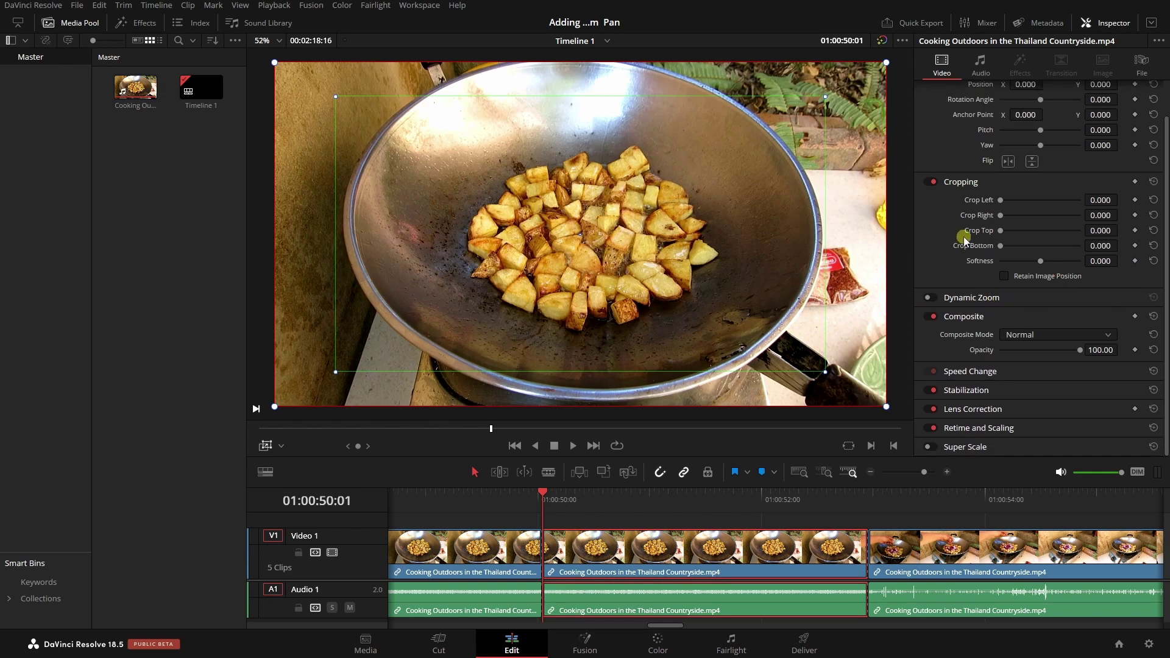
scroll(964, 237, "up", 1)
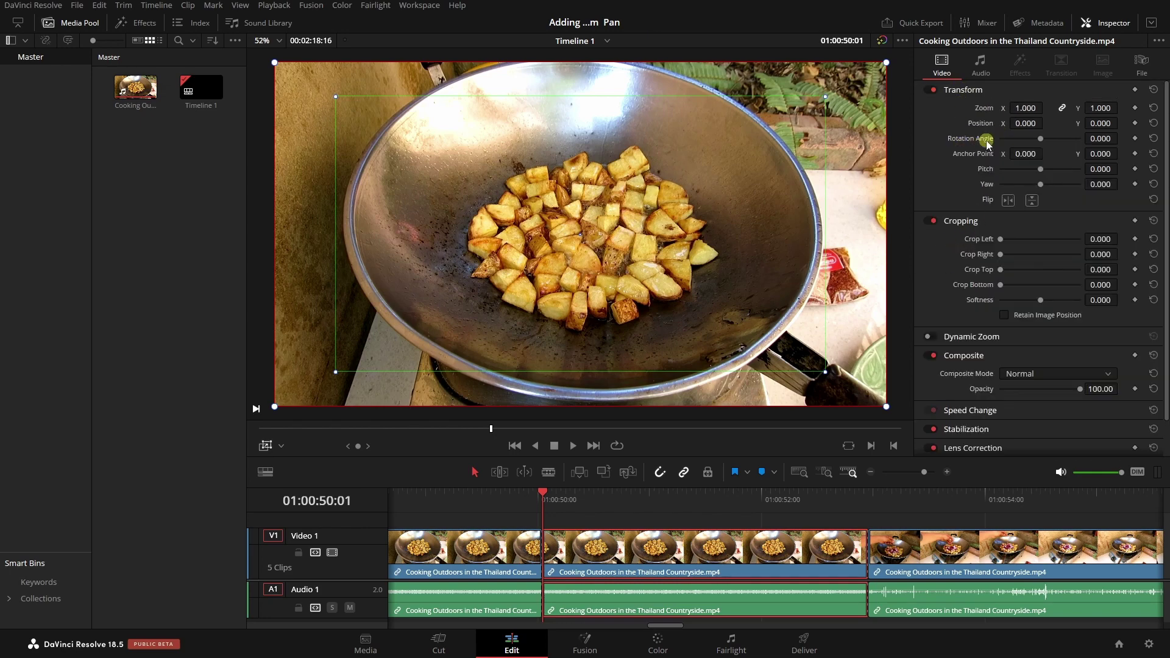
left_click(266, 445)
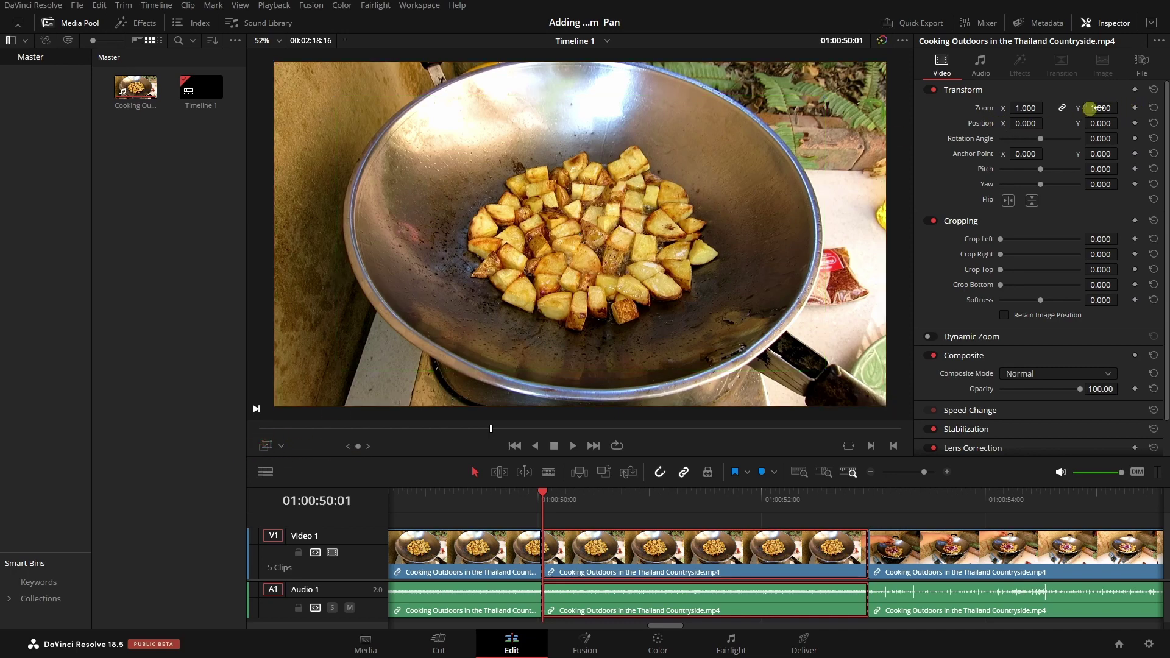
Step: Keyframe the potato clip's zoom at 1.000 at 01:00:50:01 and at 1.810 at 01:00:51:11
left_click(1134, 108)
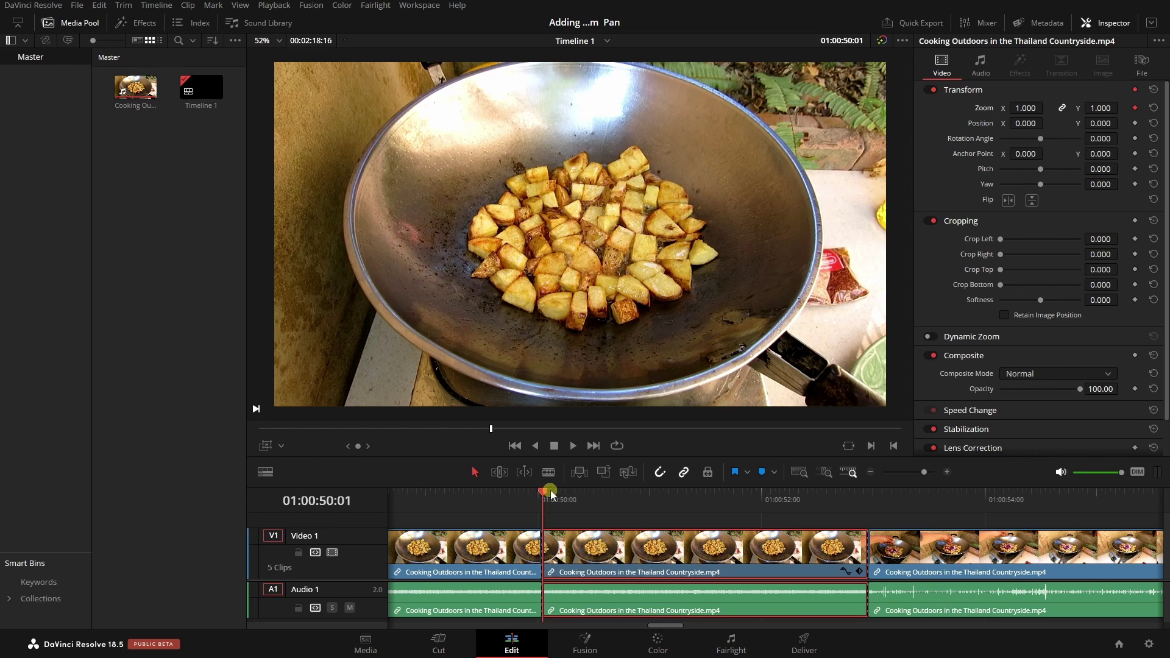
left_click_drag(550, 493, 702, 494)
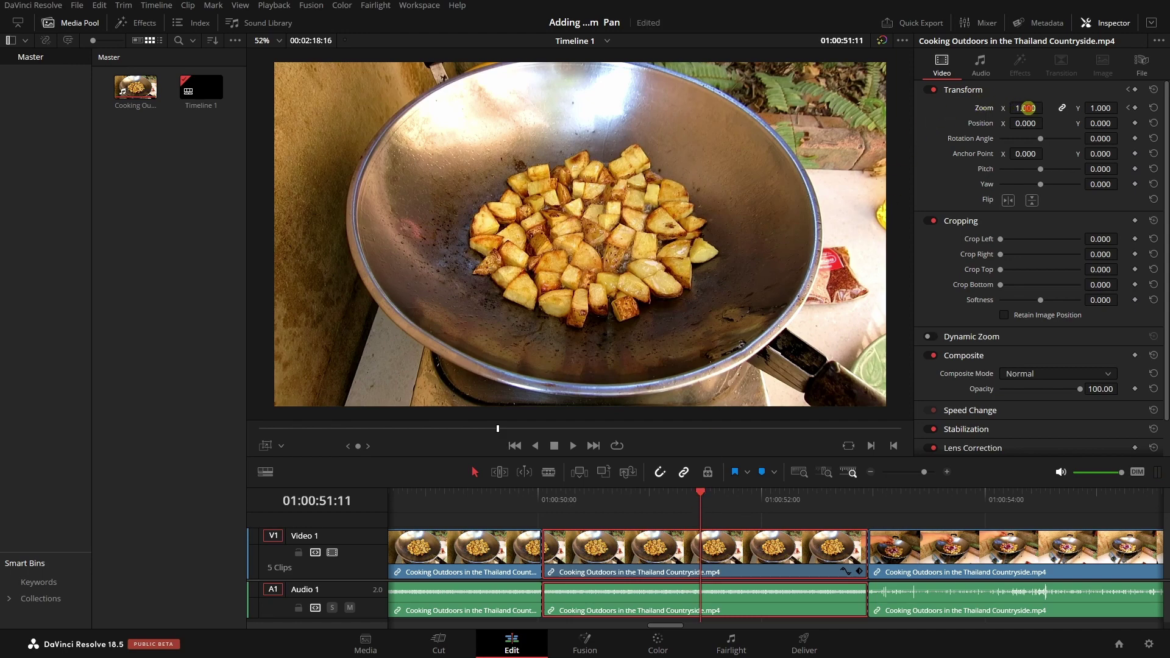
left_click_drag(1027, 108, 1077, 110)
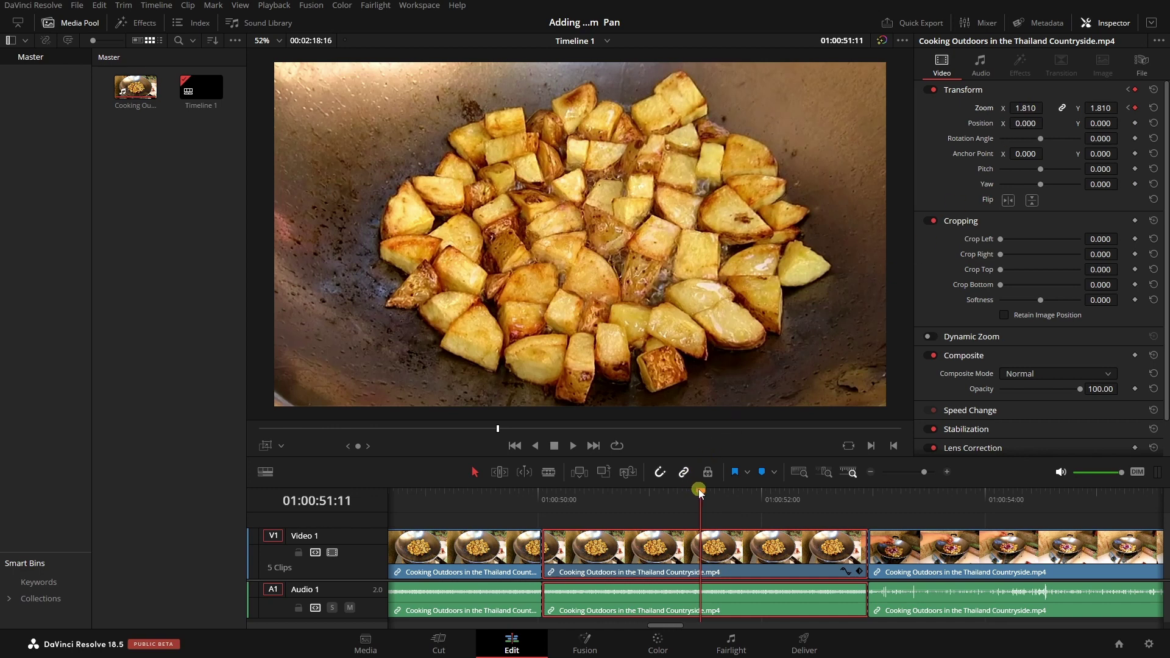
Step: Add a zoom keyframe of 1.080 near the end of the potato clip at 01:00:52:22
left_click_drag(700, 491, 857, 492)
key("Right")
key("Right")
key("Right")
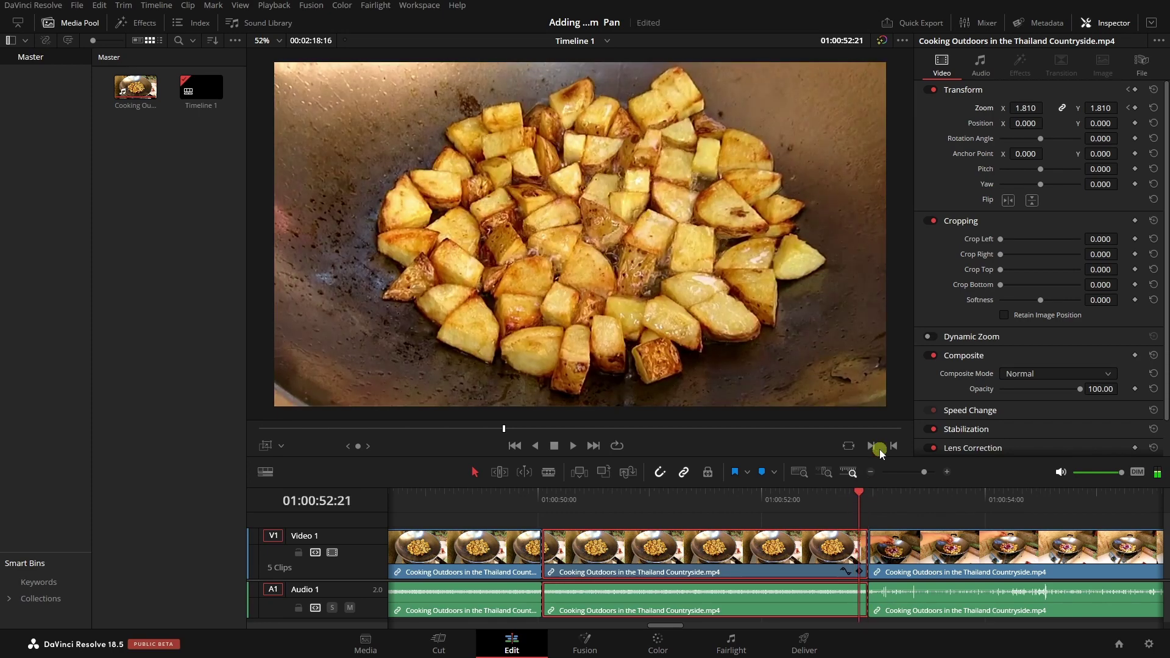
left_click(871, 446)
key("Left")
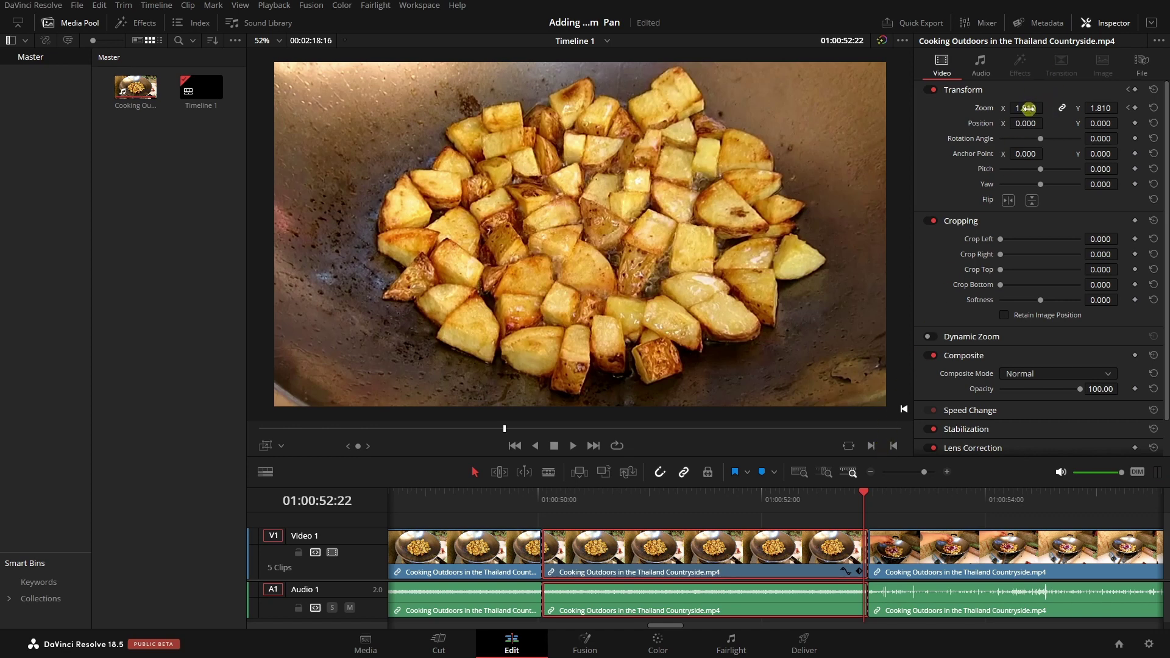
left_click_drag(1028, 108, 982, 108)
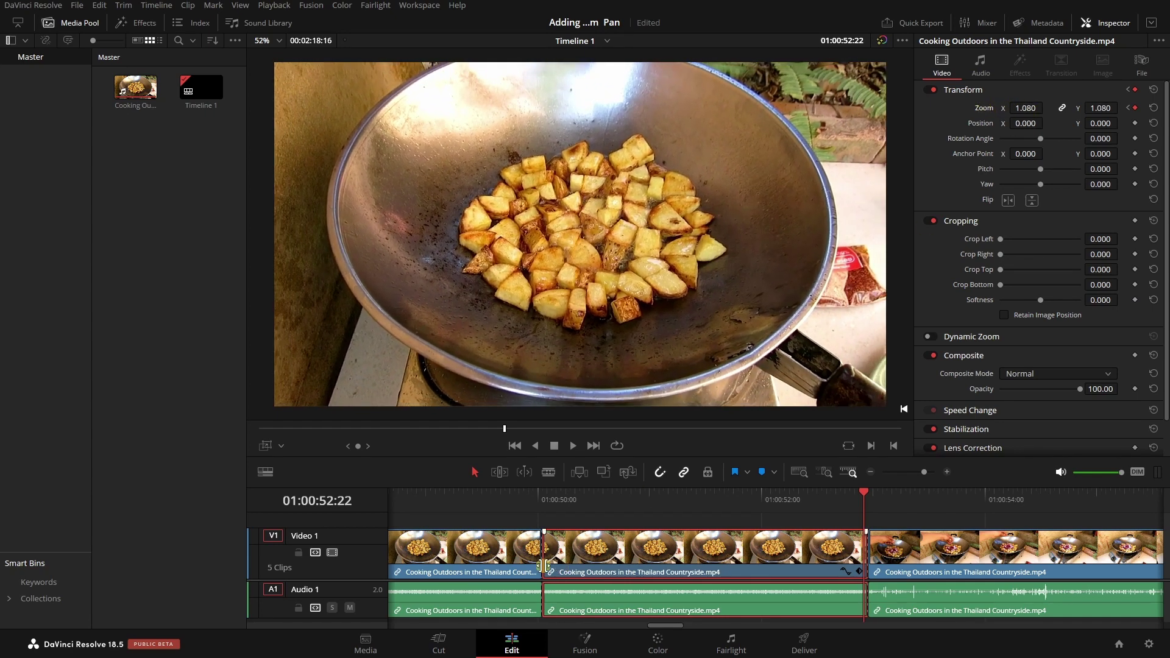
Step: Play from 01:00:48:23 past the end of the potato clip to review the keyframed zoom
left_click(422, 495)
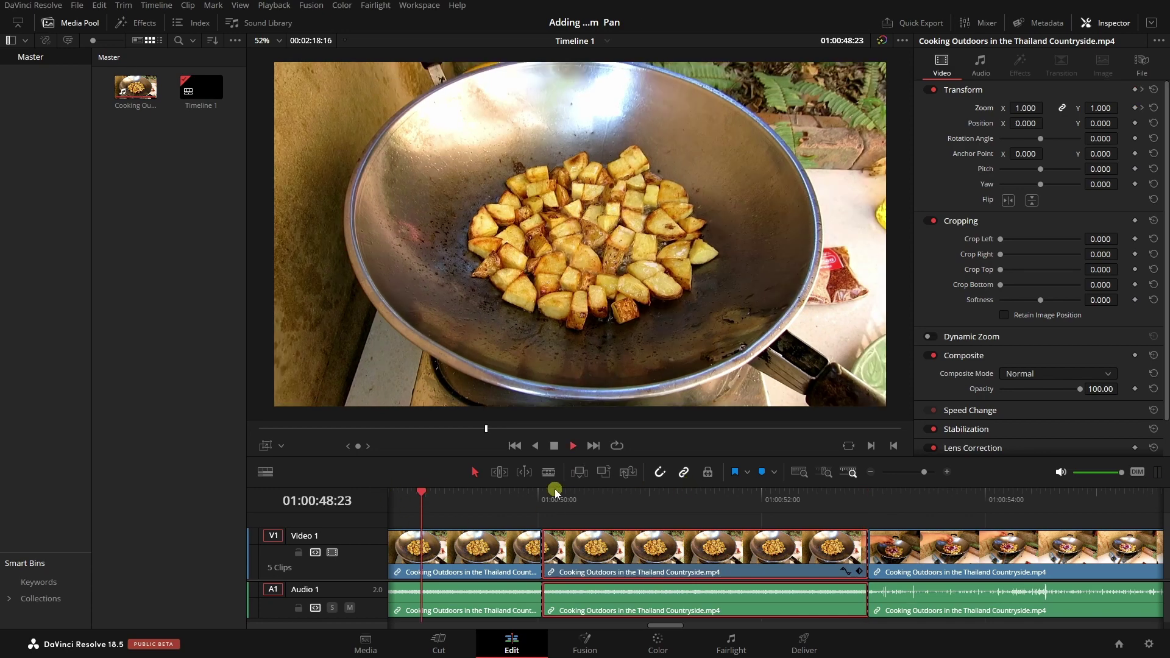
key("space")
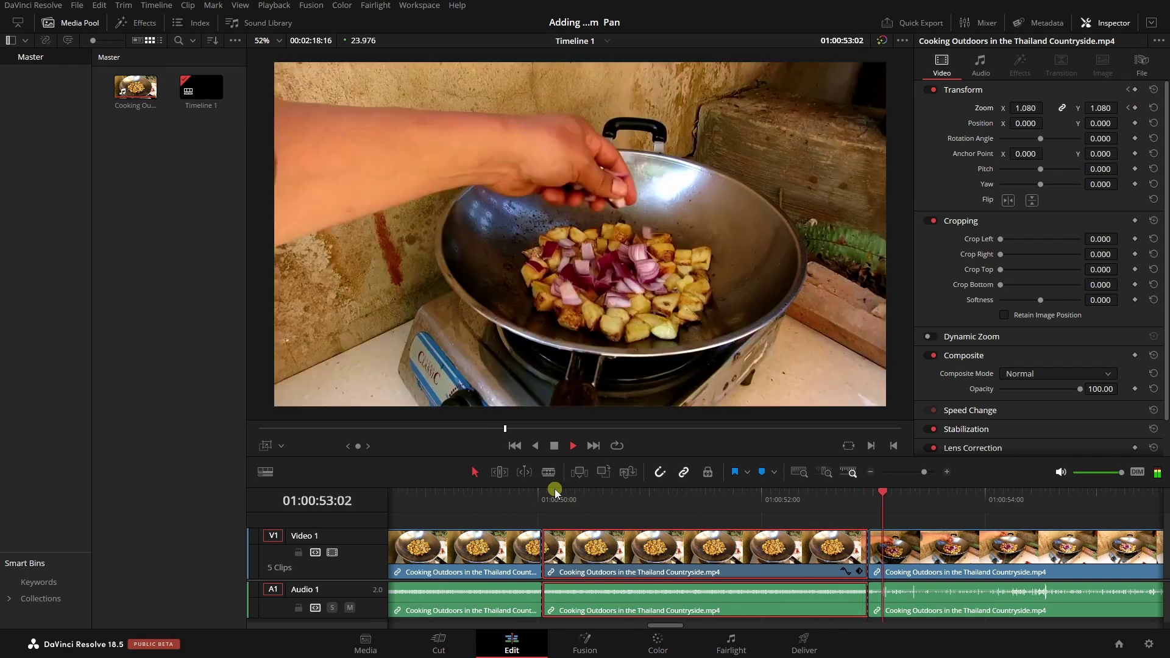
key("space")
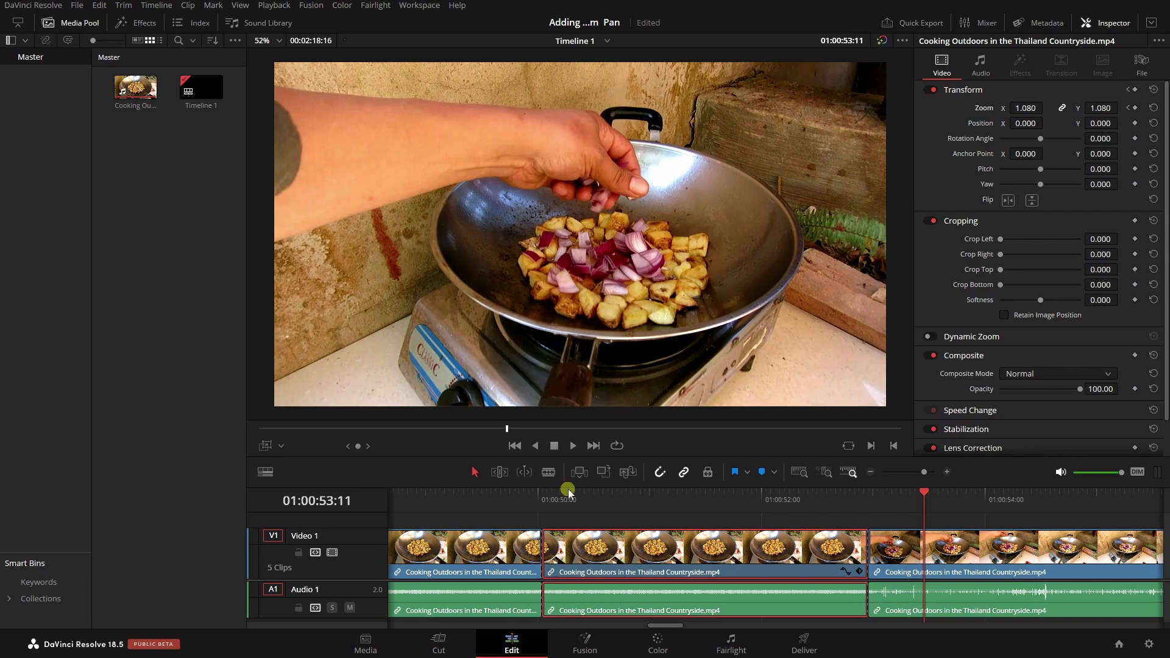
Step: Return the playhead inside the potato clip at 01:00:51:12 and reset all its Transform settings
left_click(705, 493)
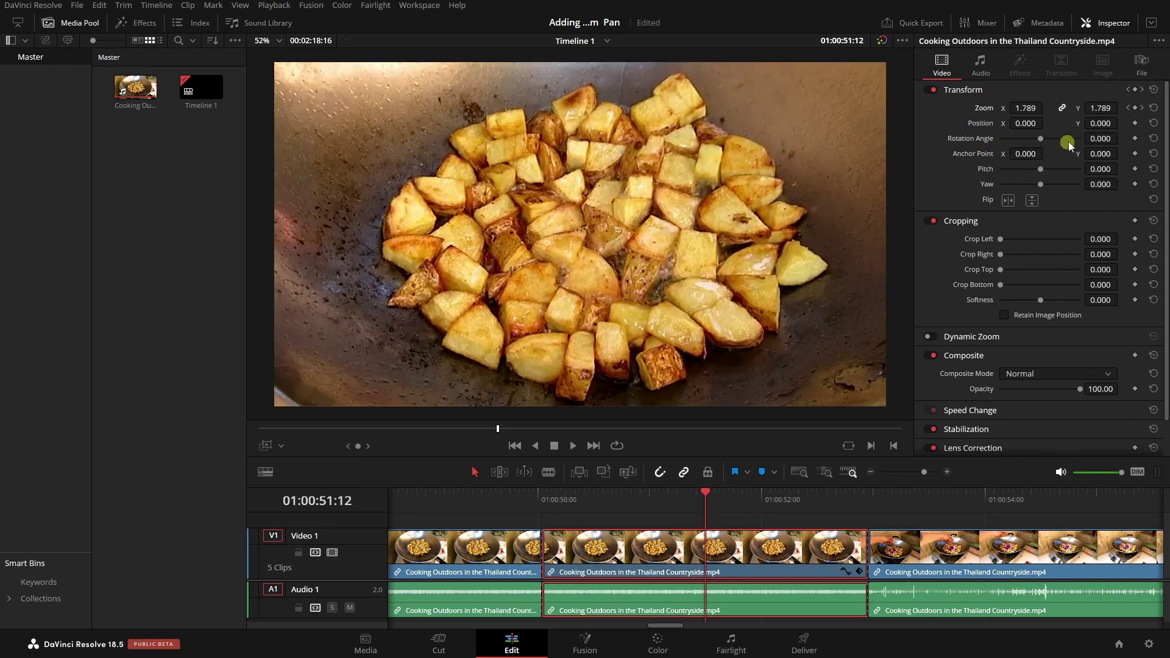
left_click(1154, 89)
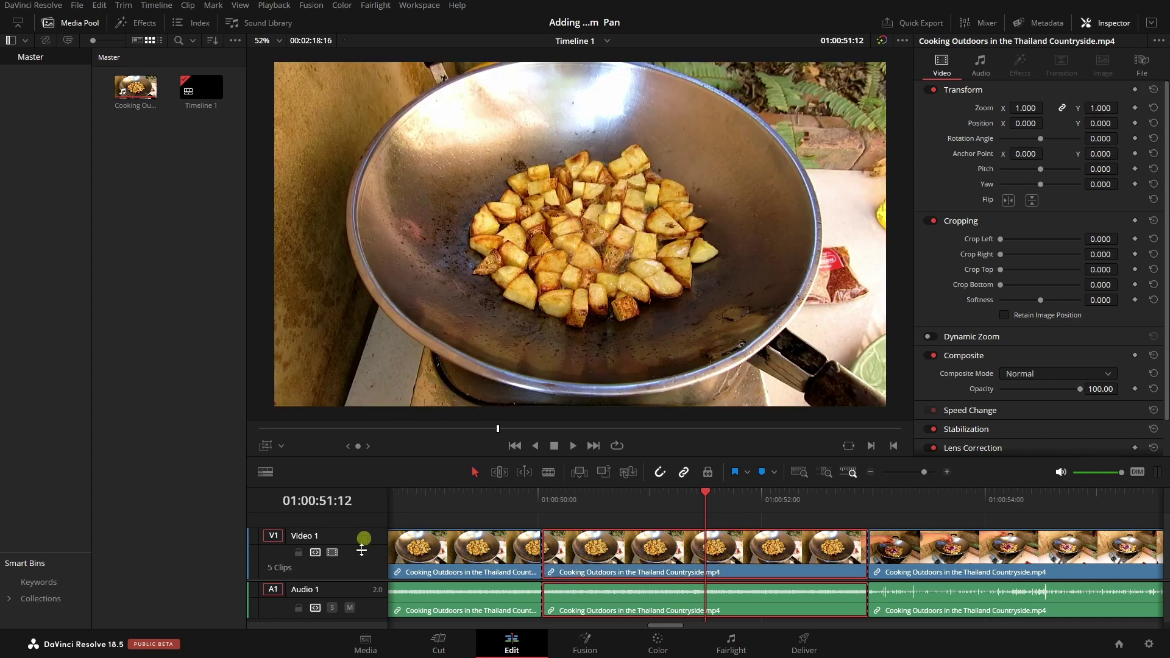
Step: Switch to the Cut page, select the potato clip, and show its Dynamic Zoom tools below the viewer
left_click(439, 643)
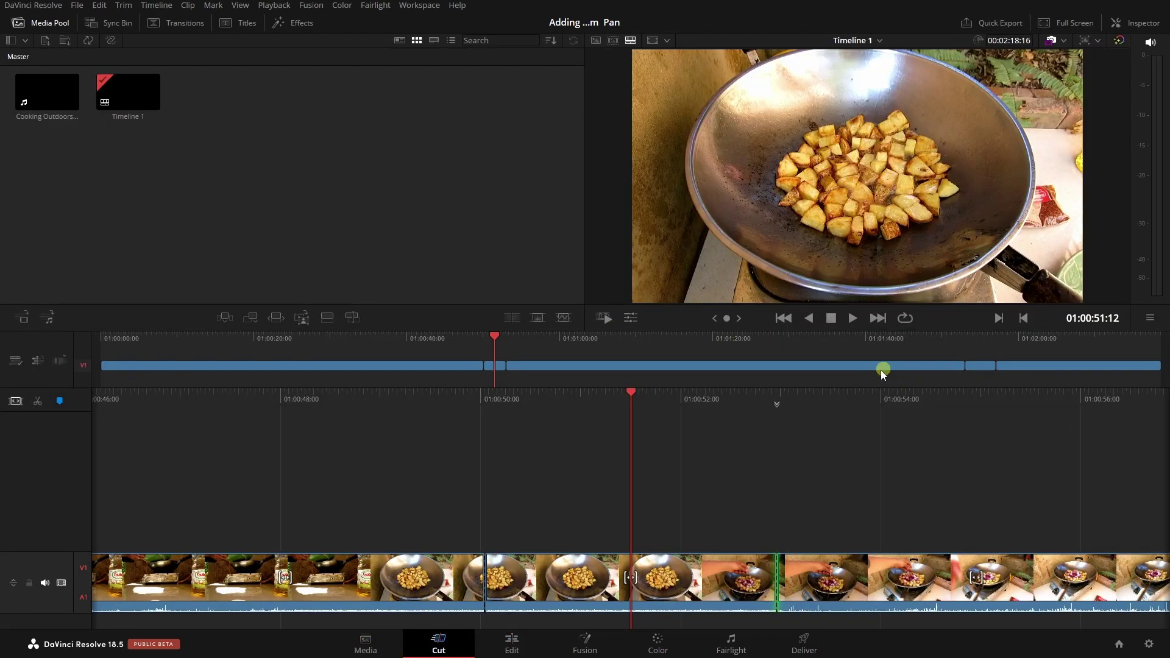
left_click(687, 586)
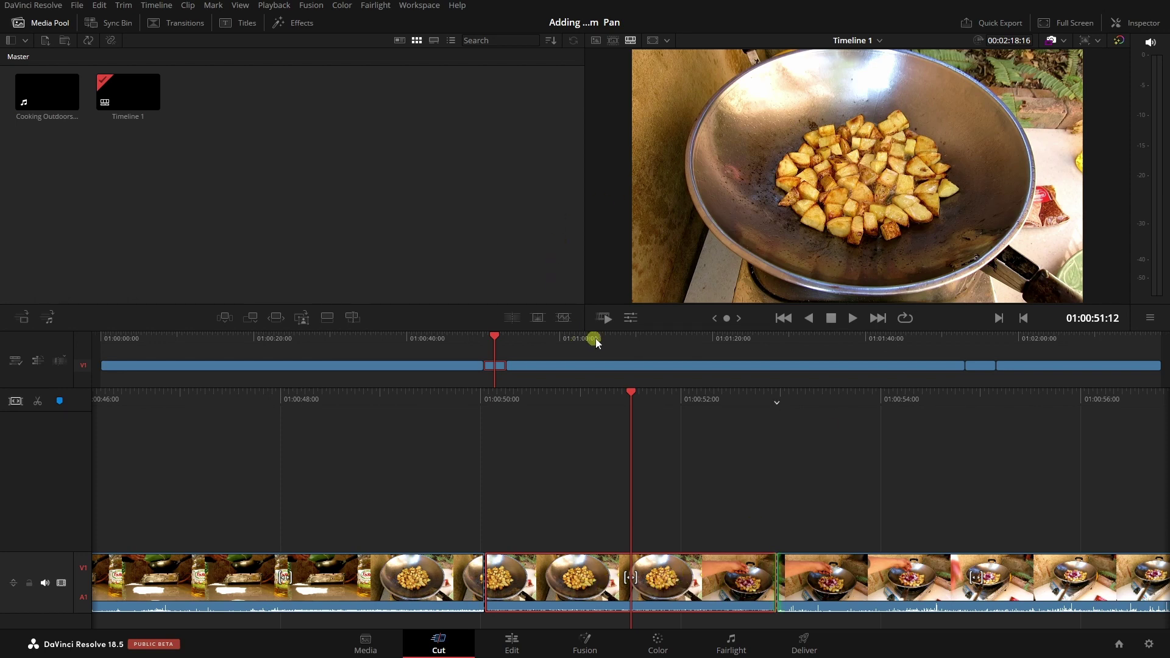
left_click(629, 318)
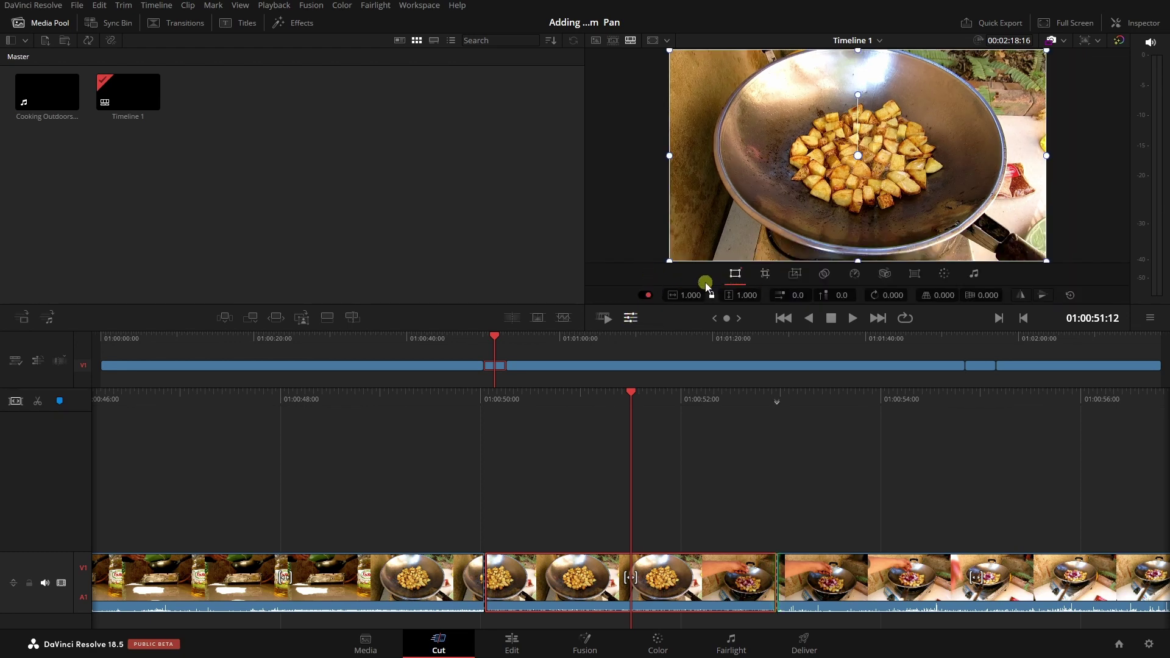
left_click(796, 274)
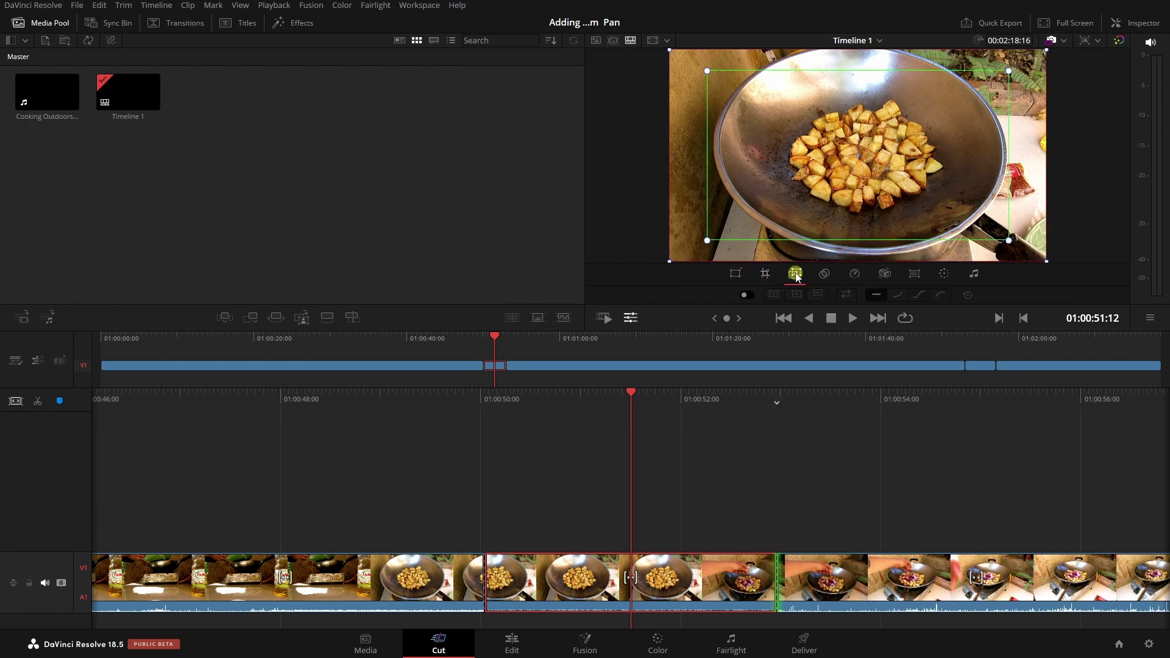
Step: Enable Dynamic Zoom on the potato clip and apply the Zoom Preset
left_click(745, 297)
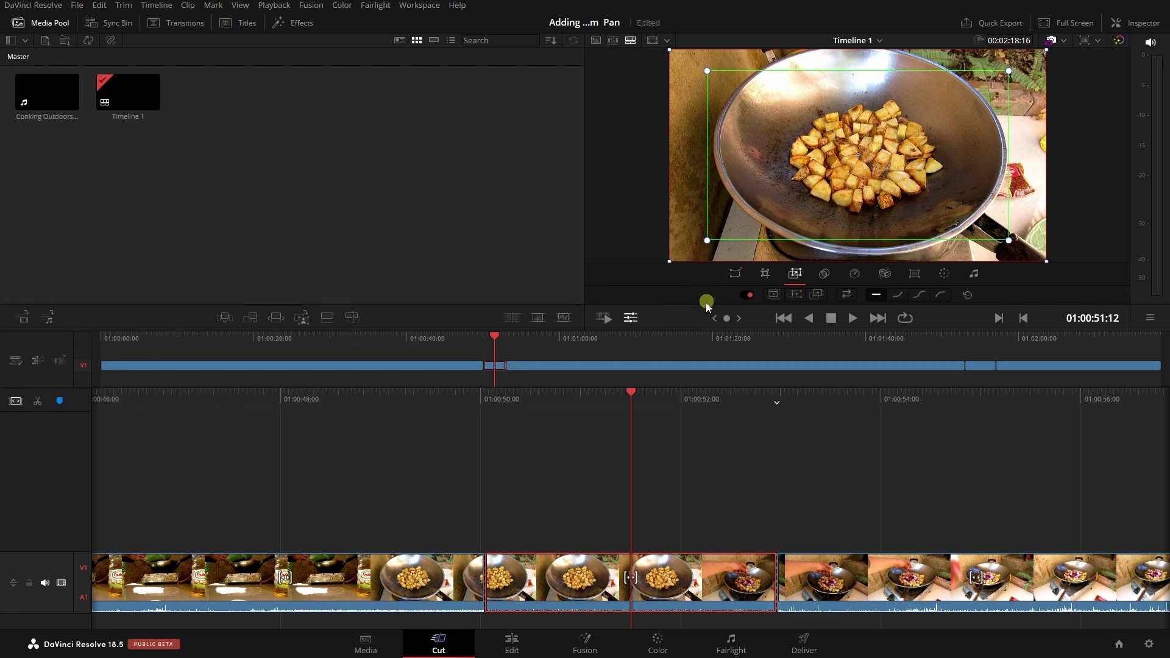
left_click(773, 295)
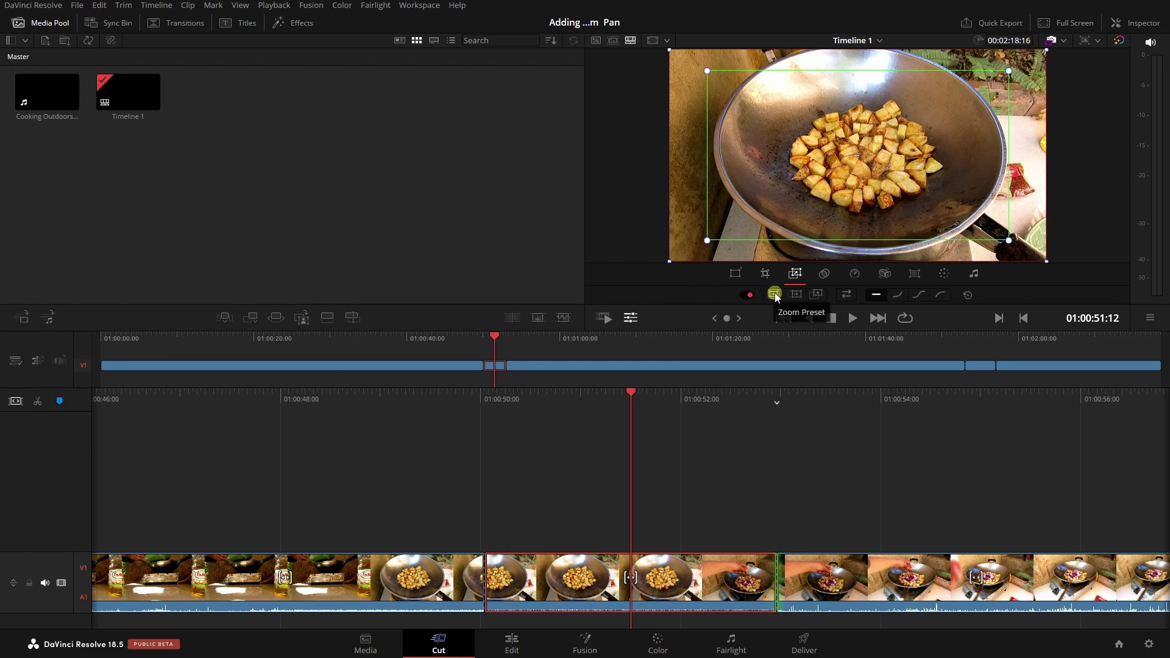
left_click(775, 295)
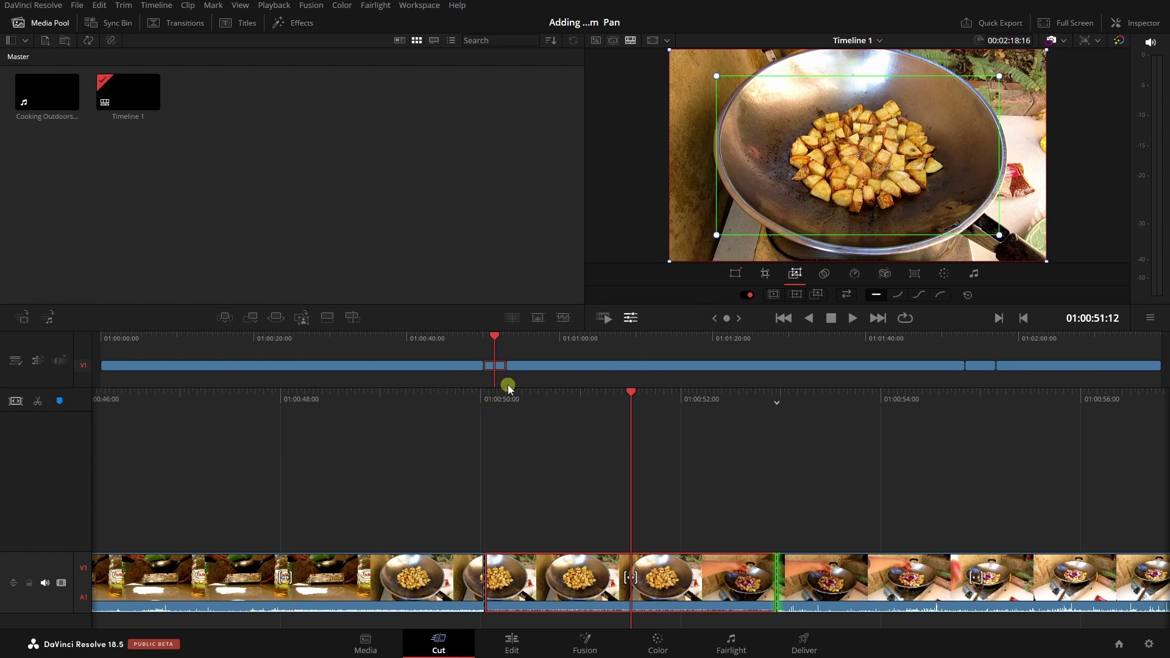
Step: Rewind the timeline and play through the potato clip to 01:00:53:06 to review the preset zoom
left_click_drag(518, 392, 773, 398)
key("space")
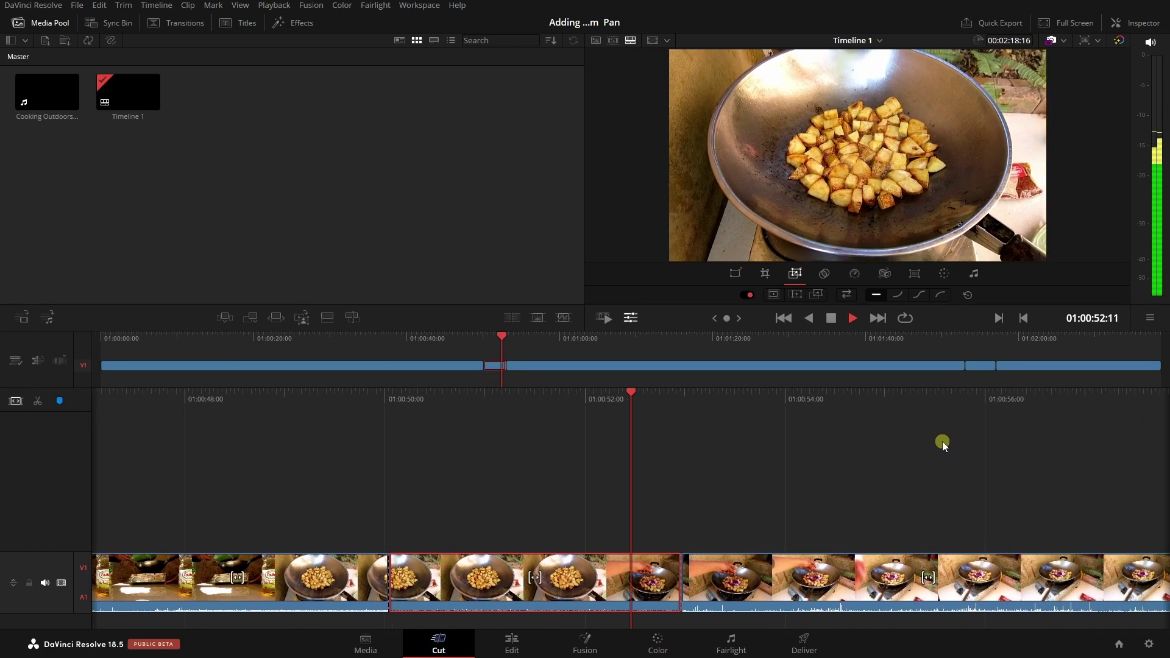
key("space")
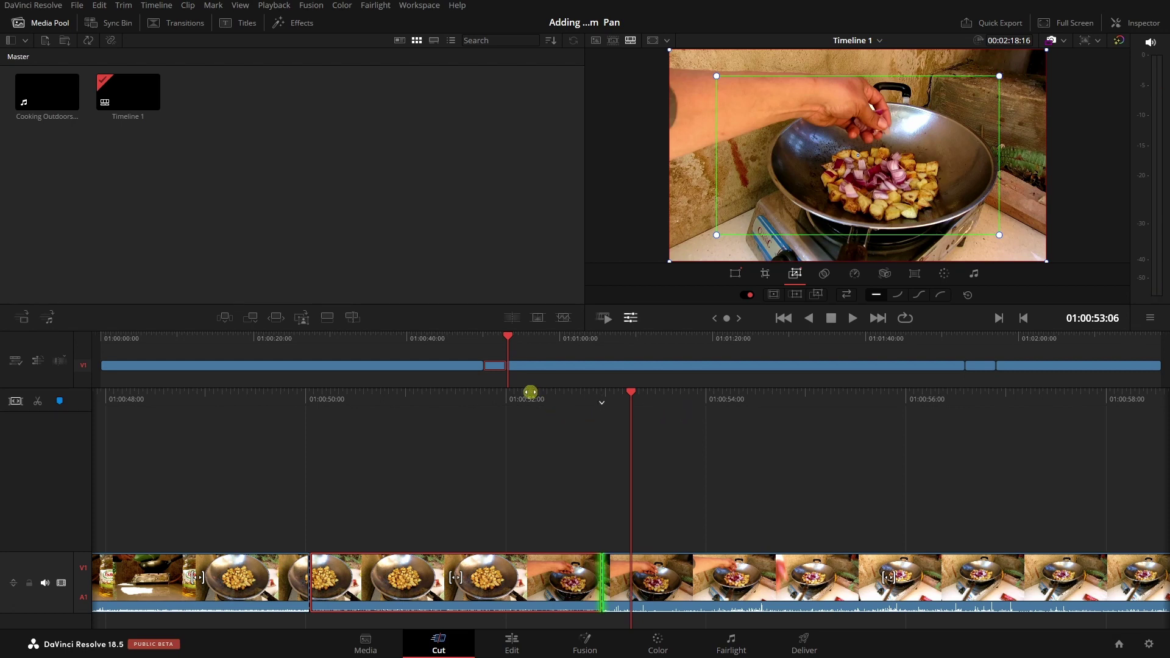
Step: Move the playhead back inside the potato clip to 01:00:50:11 and swap the Dynamic Zoom's start and end frames
left_click_drag(532, 394, 806, 386)
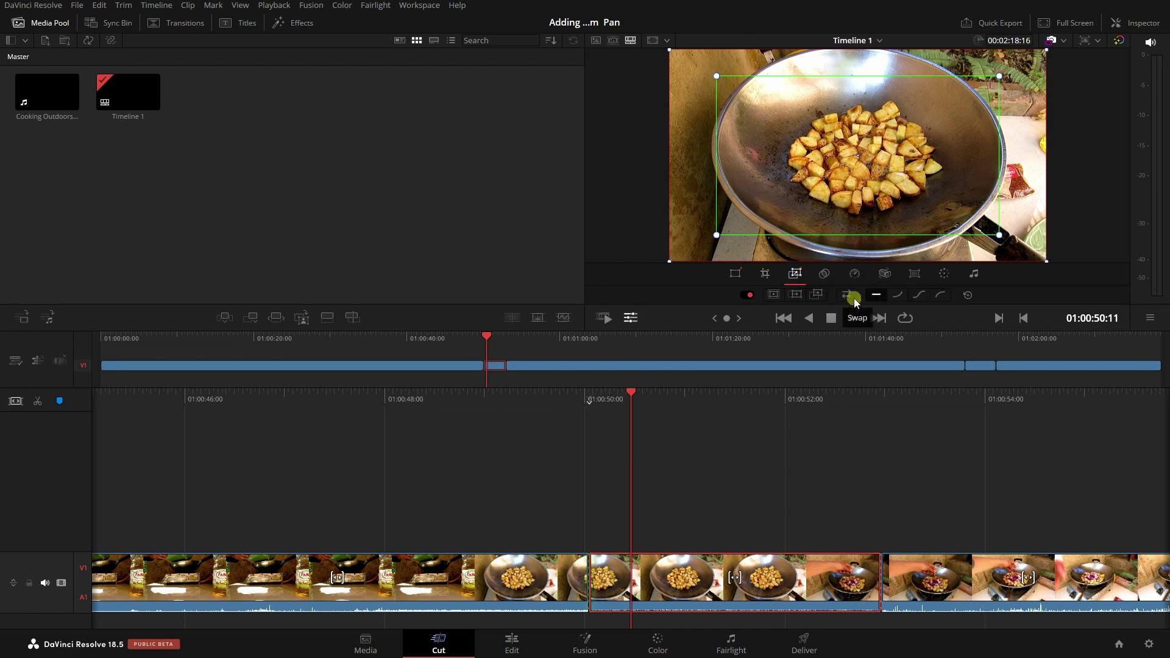
left_click(849, 296)
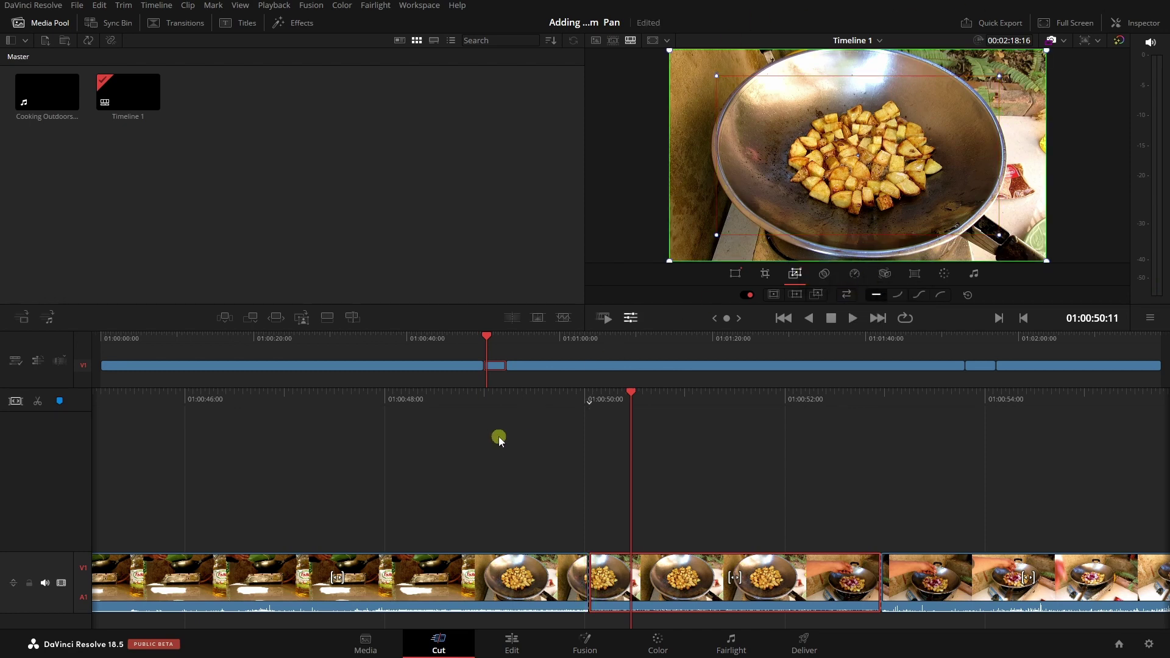
Step: Rewind to before the potato clip and play through it to 01:00:52:19 to review the swapped zoom
left_click_drag(541, 395, 718, 392)
key("space")
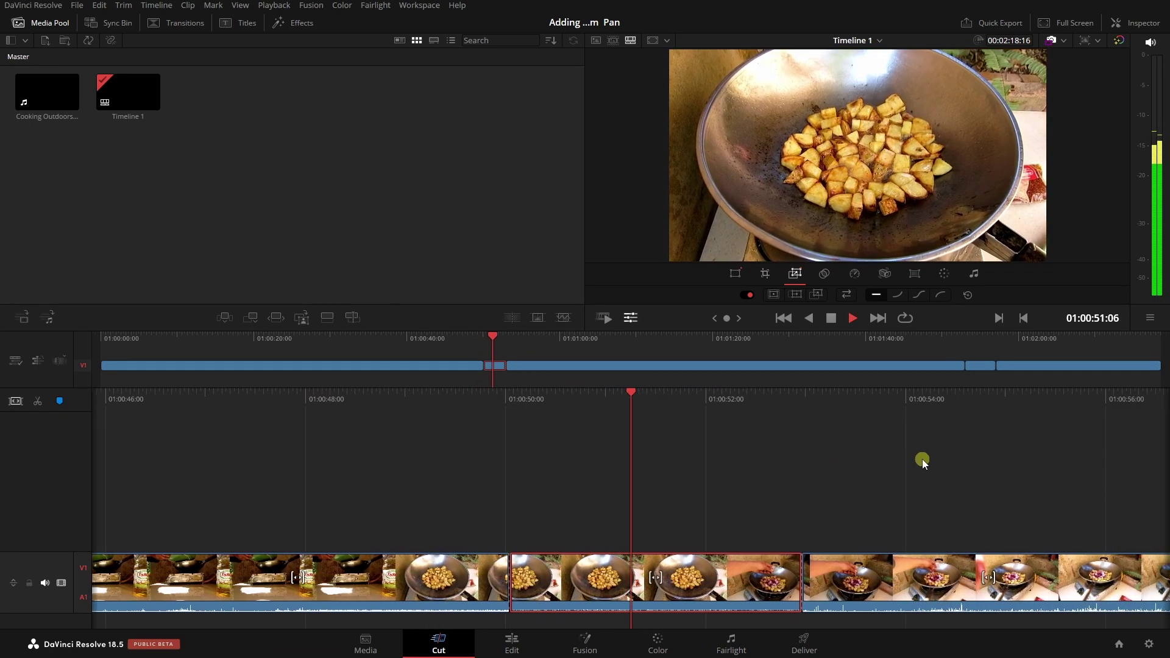
key("space")
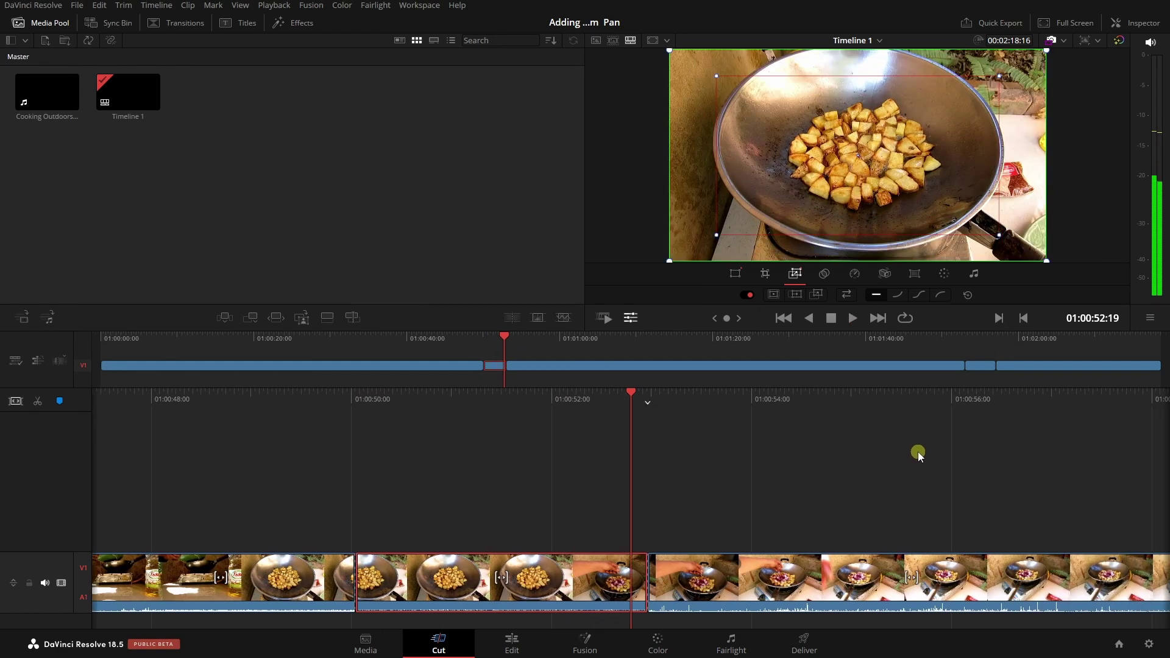
Step: Apply the Dynamic Zoom Pan Preset to the potato clip and play through the clip from 01:00:49:09 to review it
left_click(796, 295)
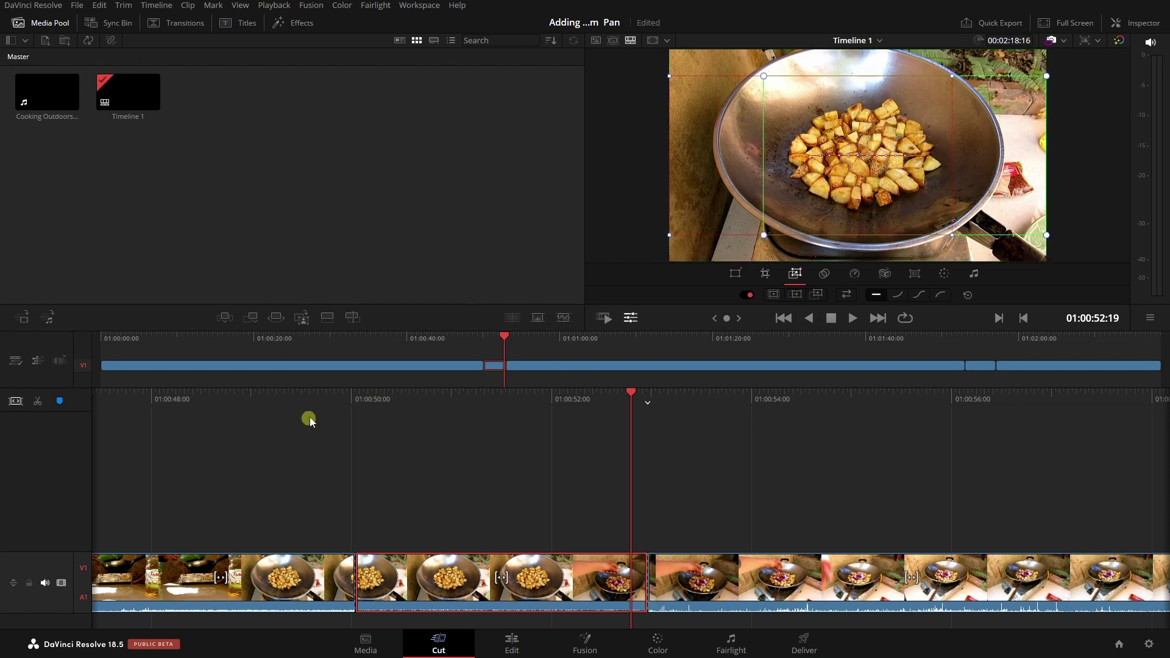
left_click_drag(339, 397, 680, 387)
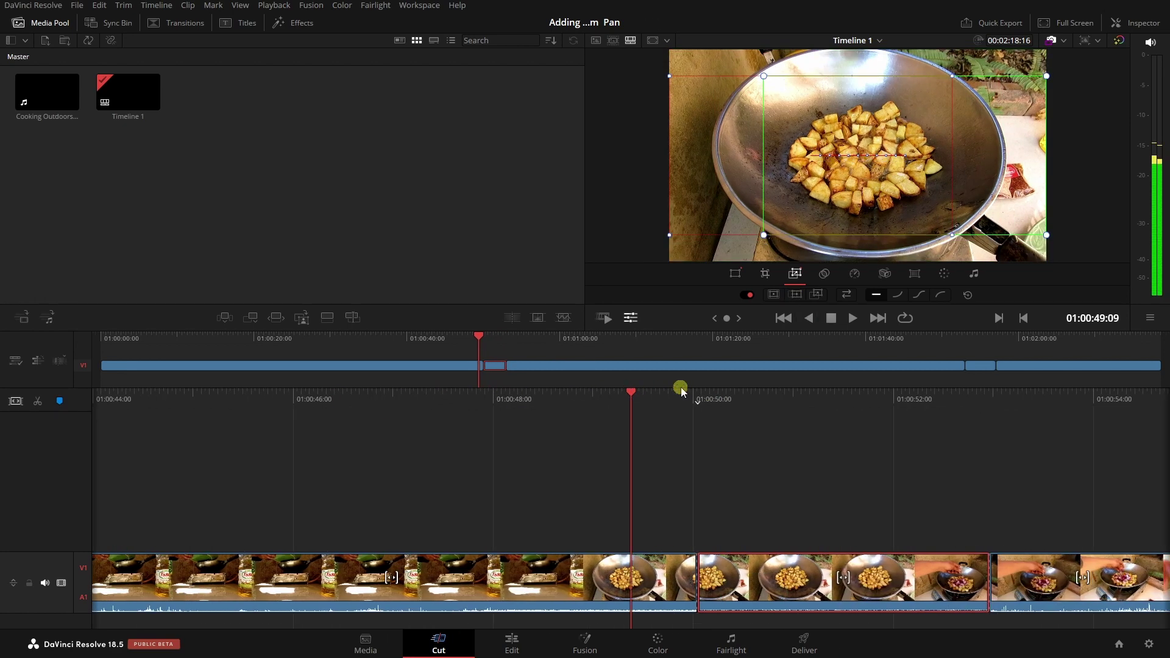
key("space")
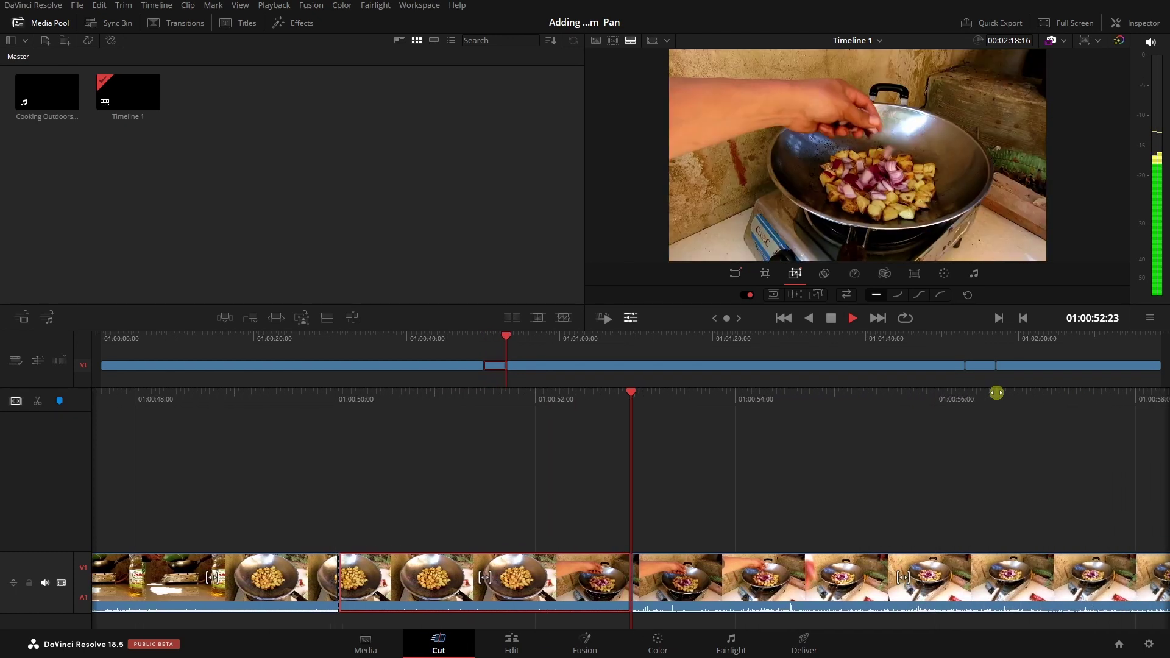
key("space")
Step: Rewind to 01:00:49:00, apply the diagonal Angle Preset to the potato clip, and play through to 01:00:53:07 to review it
left_click_drag(298, 397, 726, 397)
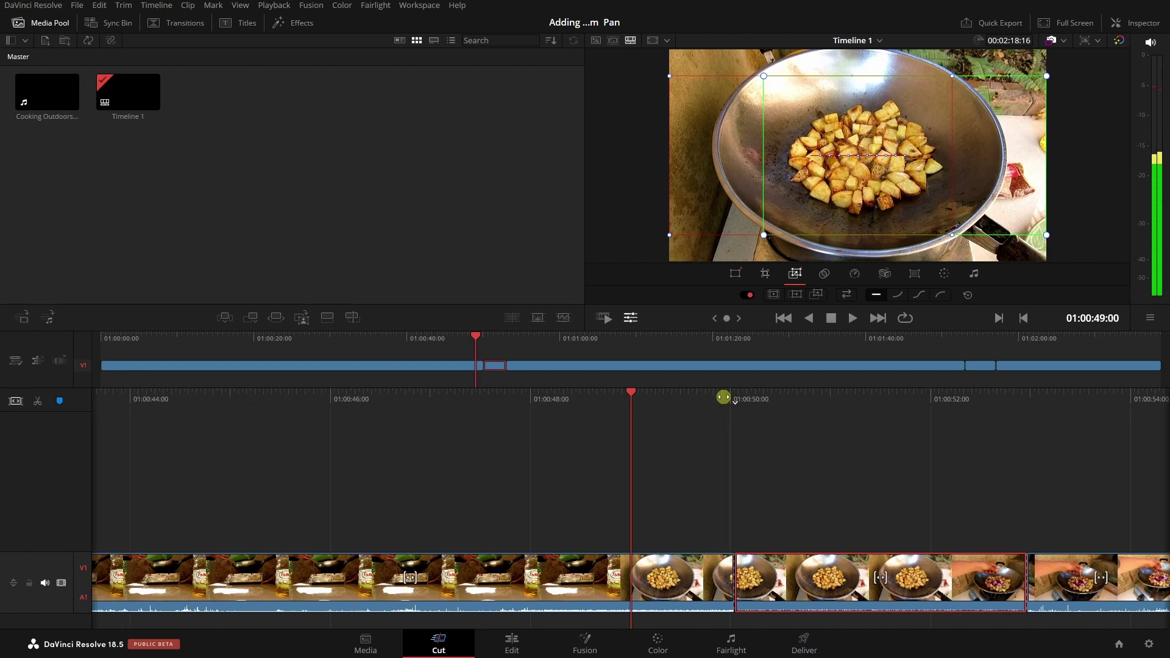
left_click(817, 296)
key("space")
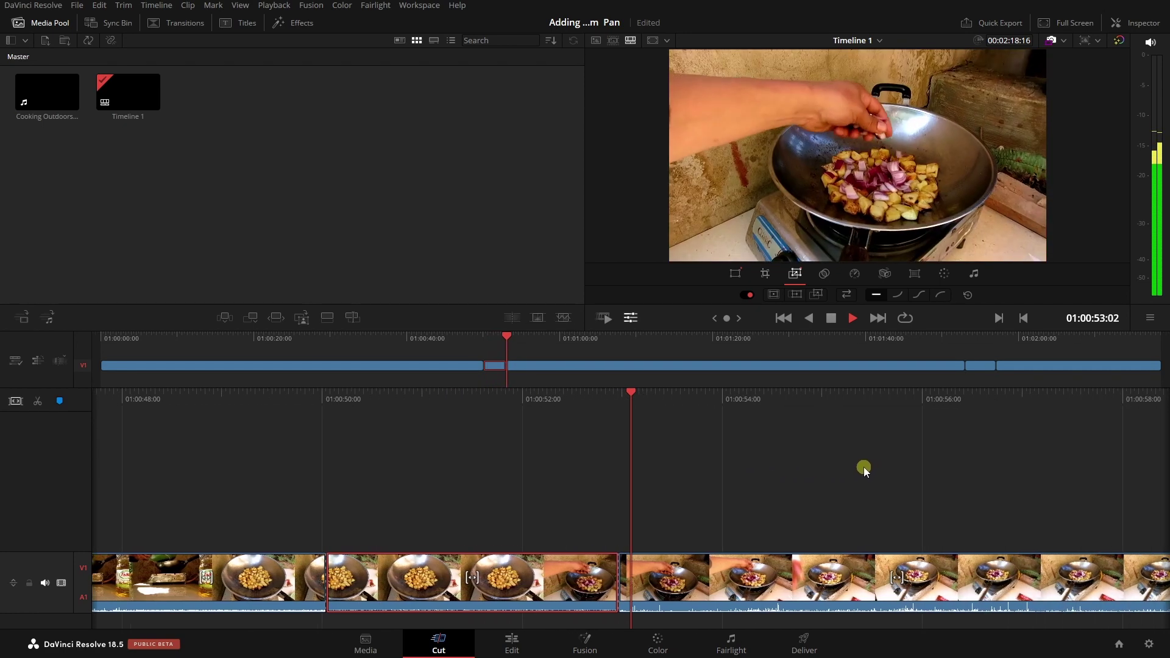
key("space")
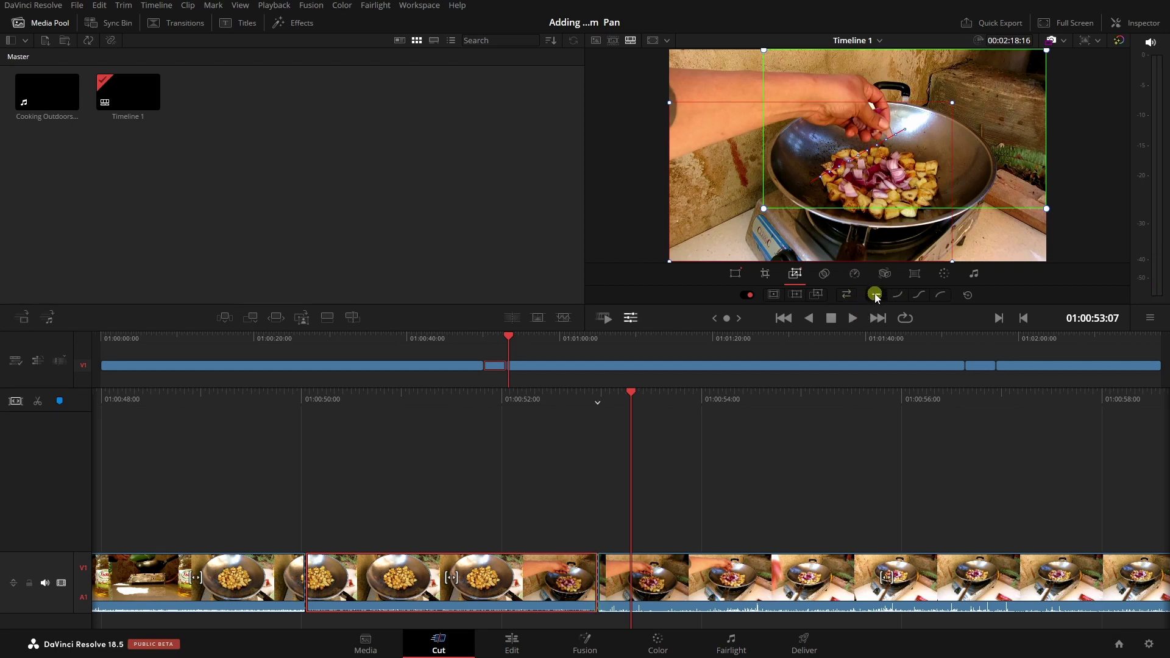
Step: Set the potato clip's Dynamic Zoom easing to Ease In and Out and replay the clip through to 01:00:53:09
left_click(918, 296)
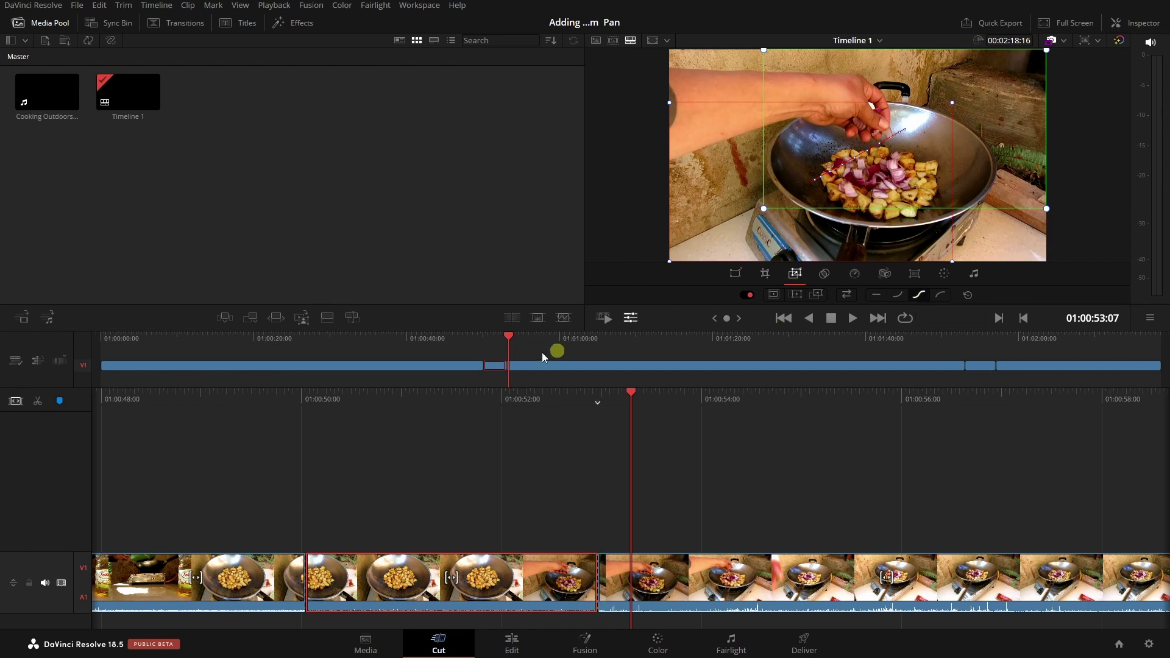
left_click_drag(551, 396, 896, 475)
key("space")
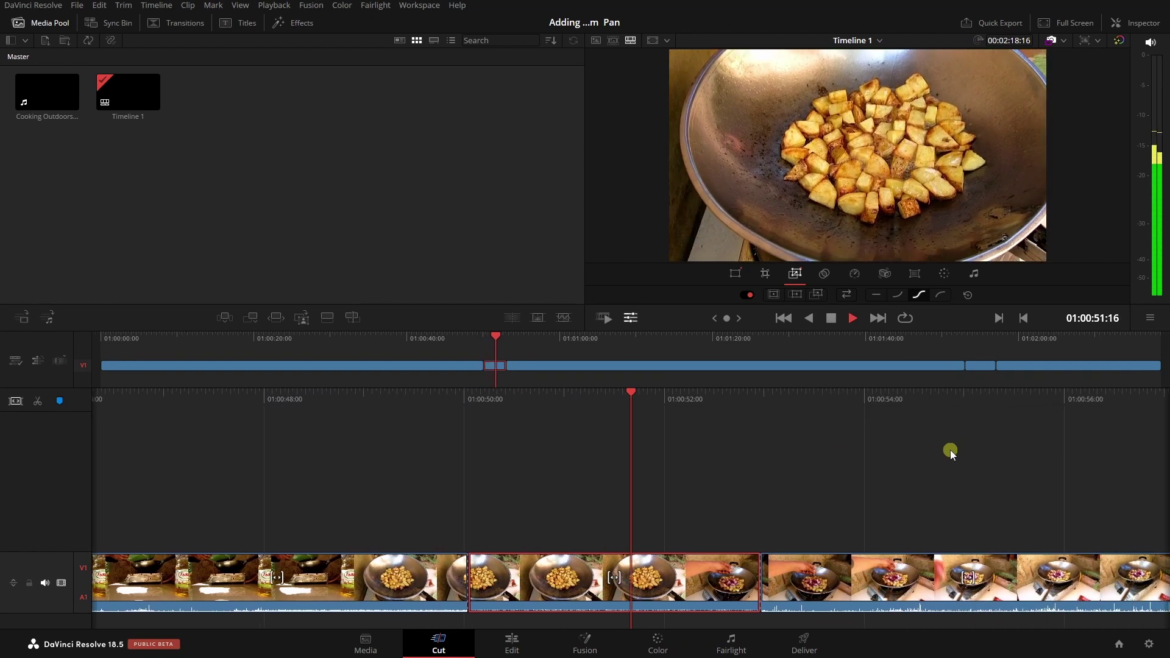
key("space")
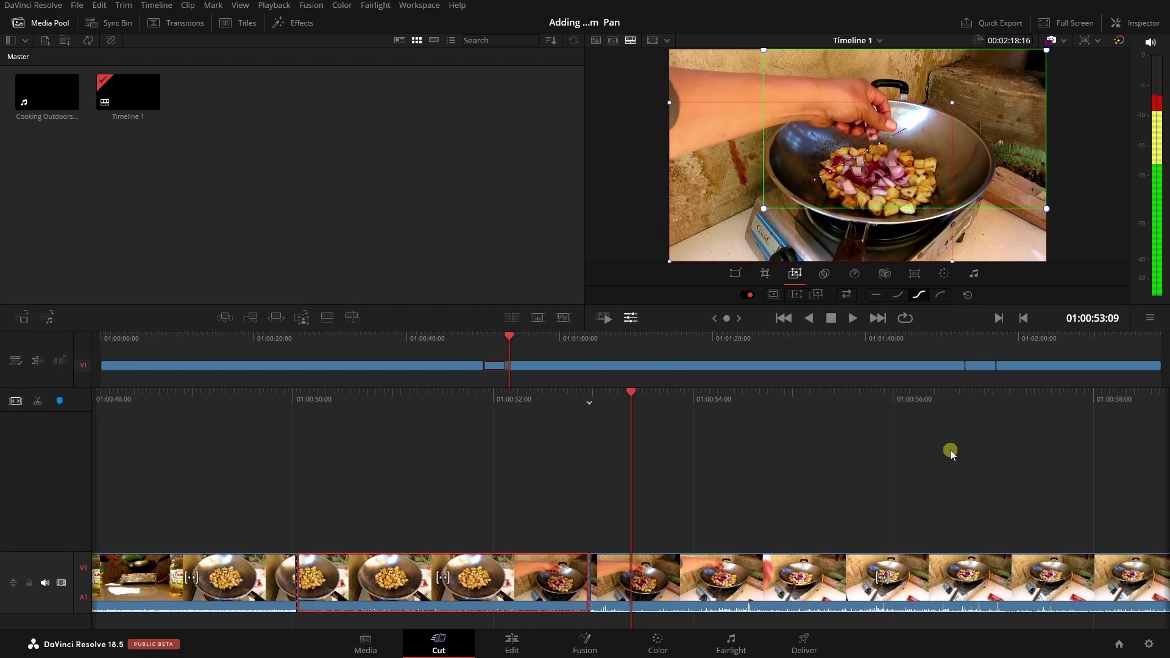